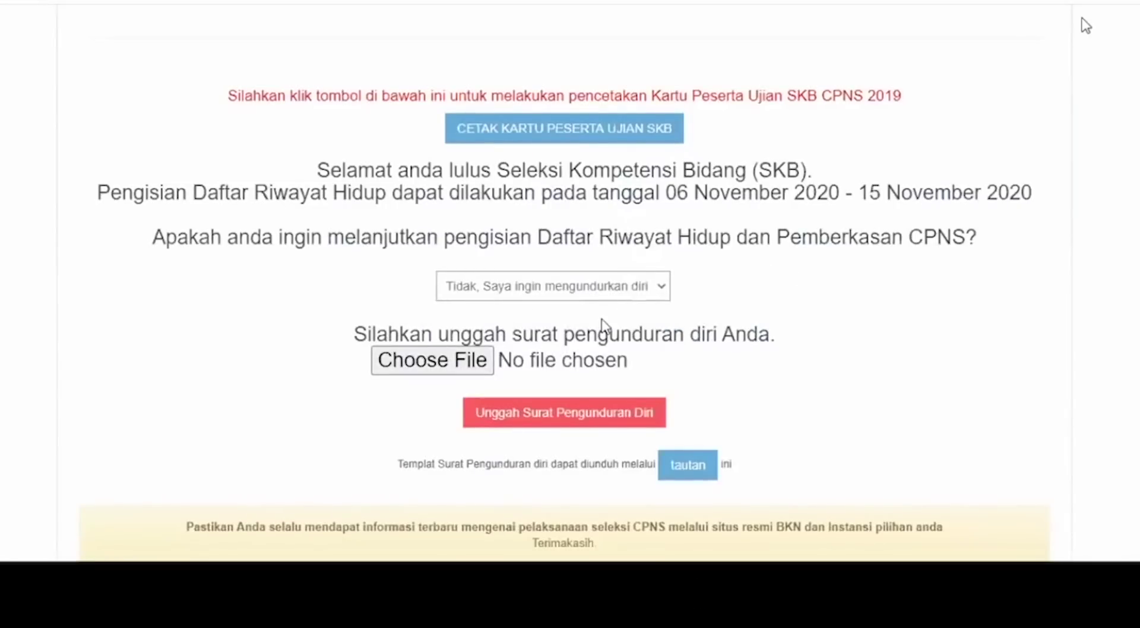
- Answer Ya to continuing, open the Daftar Riwayat Hidup form, and upload the FOTO pas foto
{"action": "key", "text": "Up"}
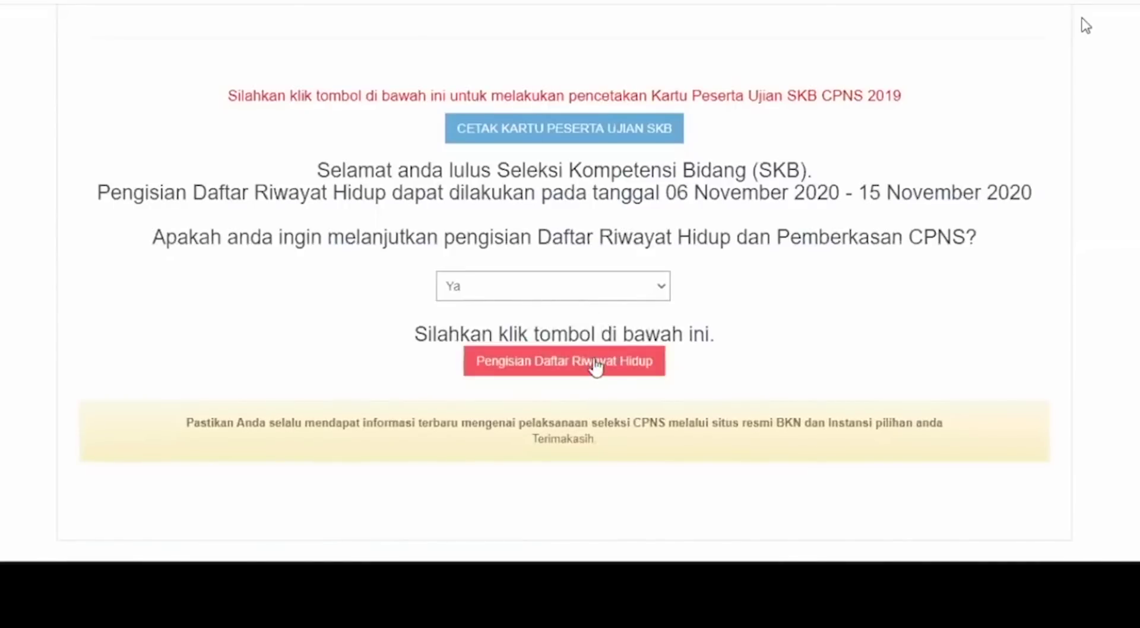
{"action": "left_click", "coordinate": [596, 367]}
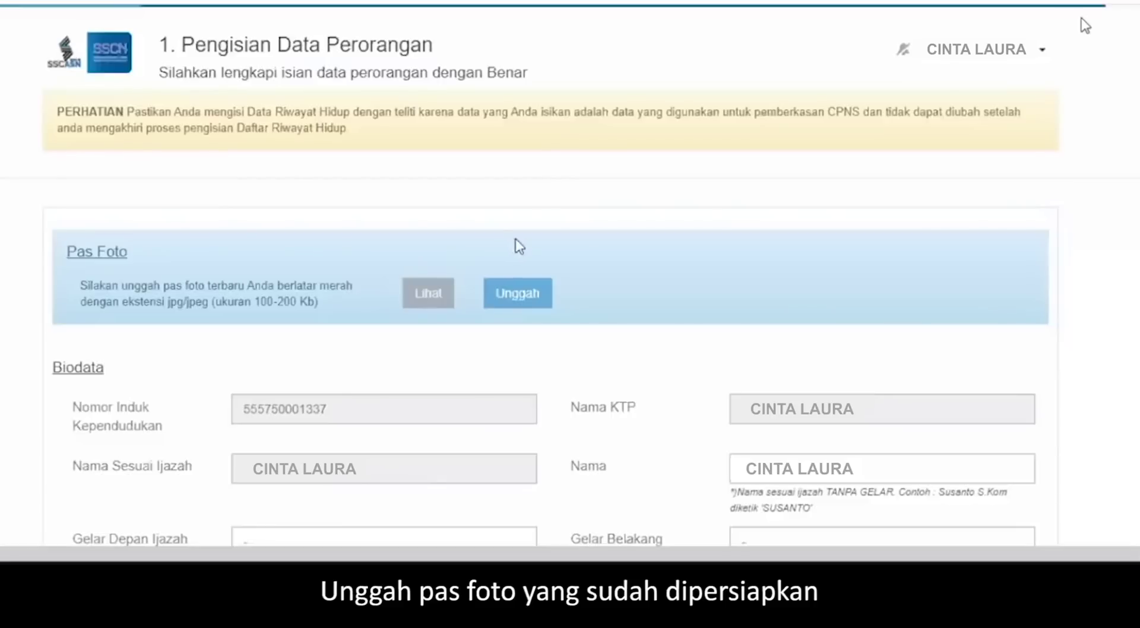
{"action": "left_click", "coordinate": [507, 290]}
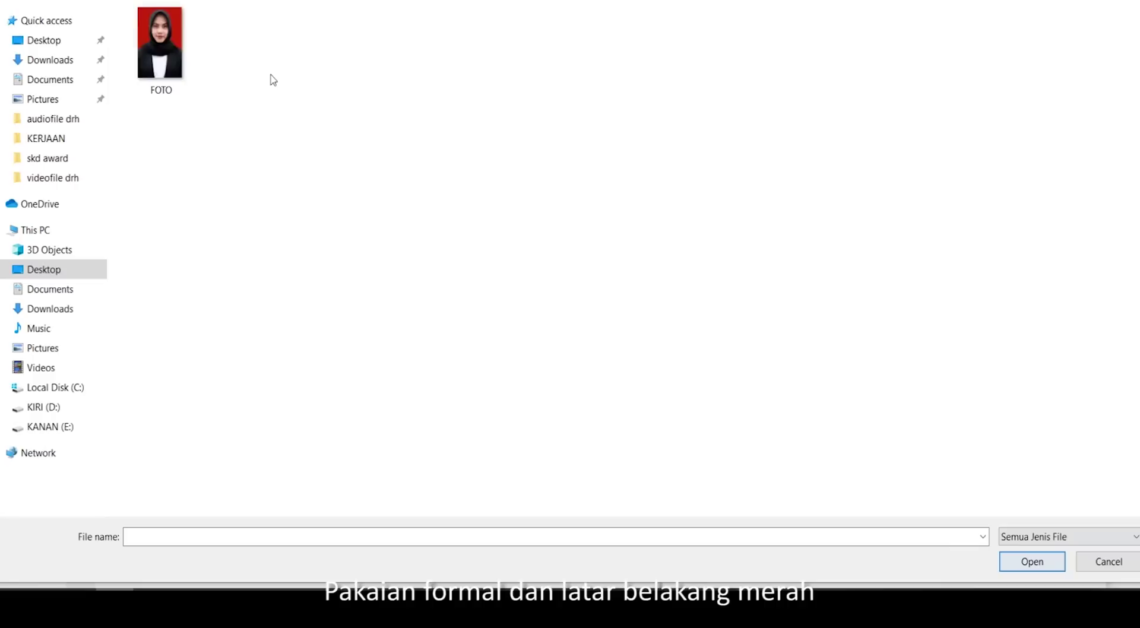
{"action": "left_click", "coordinate": [160, 50]}
{"action": "left_click", "coordinate": [1033, 562]}
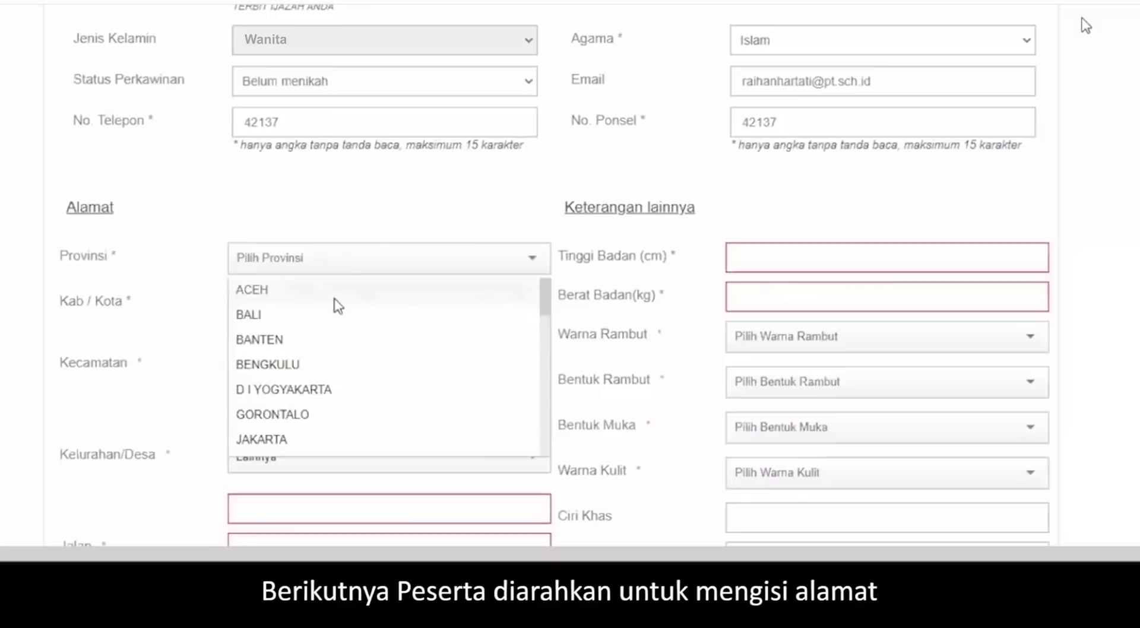
- Set the address to ACEH, ACEH BARAT DAYA (KAB), SETIA, with Lainnya village 'kelurahan'
{"action": "left_click", "coordinate": [334, 291]}
{"action": "left_click", "coordinate": [328, 358]}
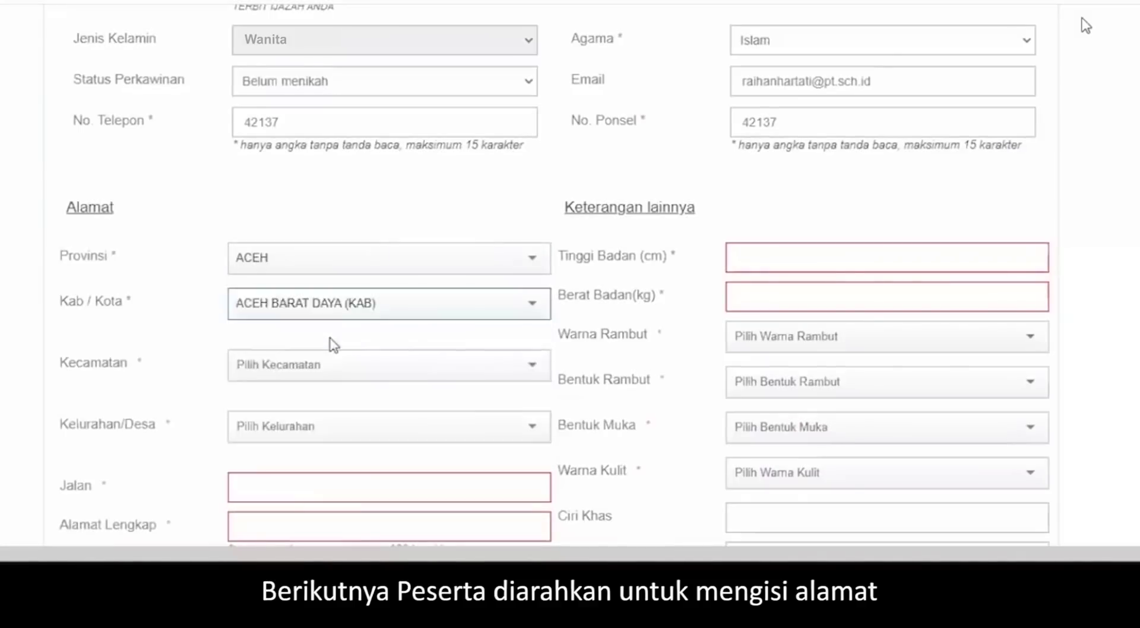
{"action": "left_click", "coordinate": [331, 368]}
{"action": "left_click", "coordinate": [327, 330]}
{"action": "left_click", "coordinate": [320, 424]}
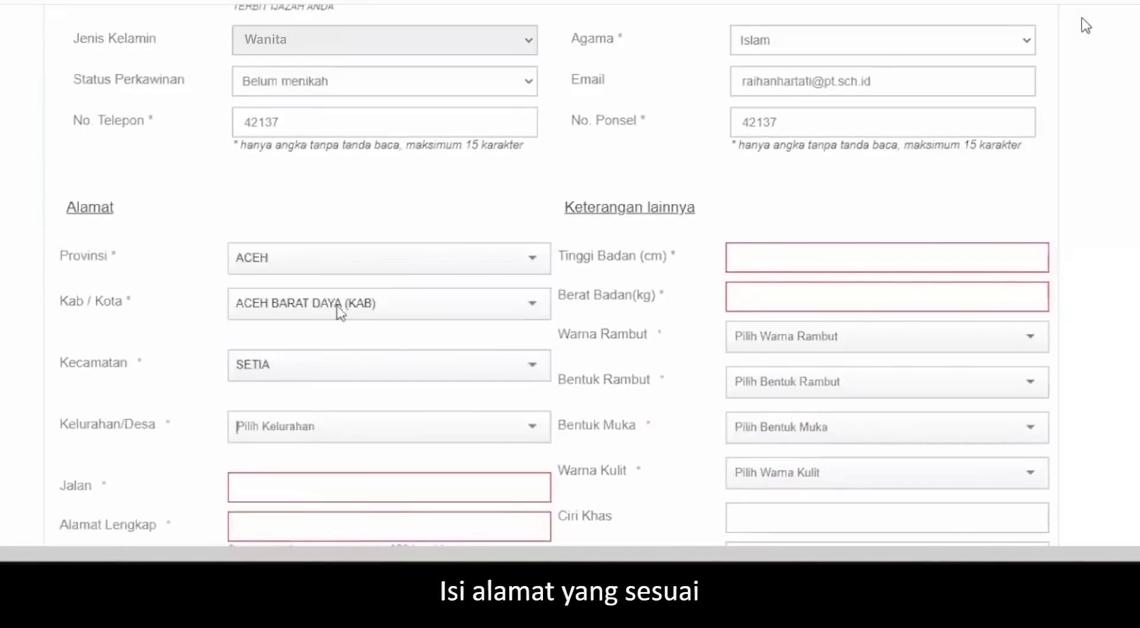
{"action": "scroll", "coordinate": [337, 312], "scroll_direction": "down", "scroll_amount": 1}
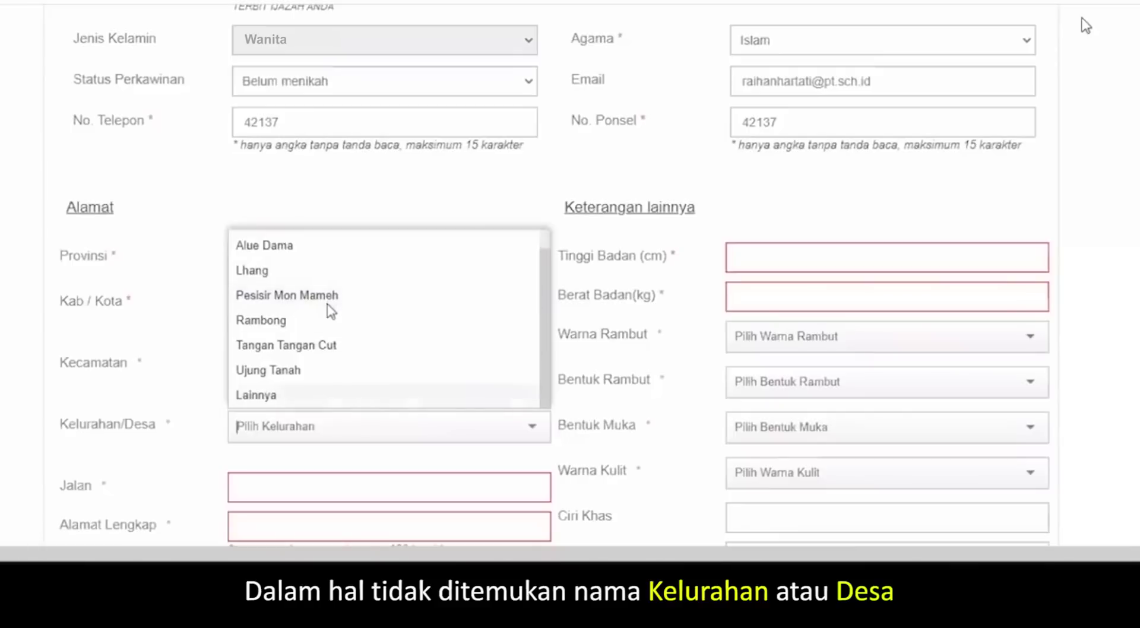
{"action": "left_click", "coordinate": [341, 396]}
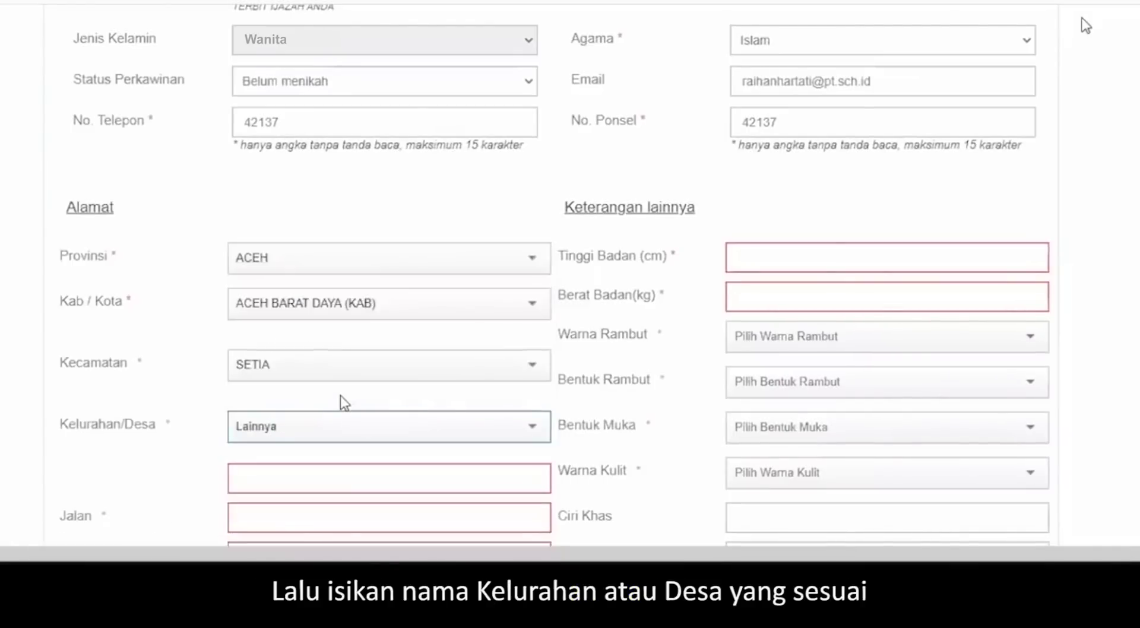
{"action": "scroll", "coordinate": [340, 398], "scroll_direction": "down", "scroll_amount": 1}
{"action": "left_click", "coordinate": [339, 407]}
{"action": "type", "text": "kelurahan"}
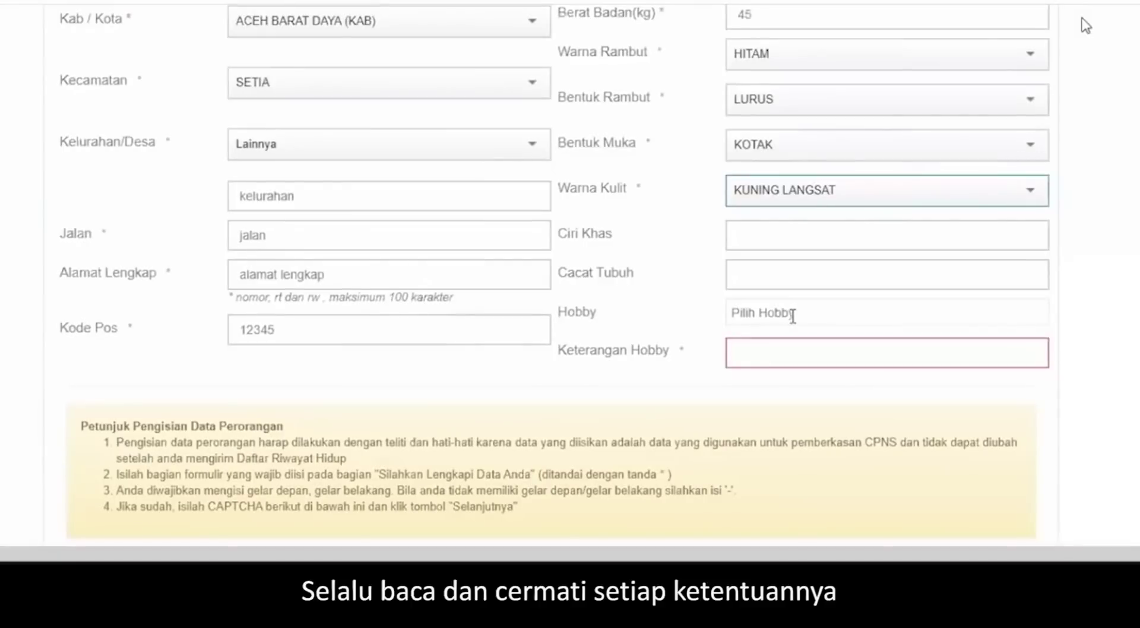
- Add OLAHRAGA and MENULIS hobbies, described as 'olahraga' and 'tenis'
{"action": "left_click", "coordinate": [793, 317]}
{"action": "left_click", "coordinate": [832, 355]}
{"action": "left_click", "coordinate": [858, 319]}
{"action": "left_click", "coordinate": [819, 428]}
{"action": "left_click", "coordinate": [742, 356]}
{"action": "type", "text": "olahraga"}
{"action": "scroll", "coordinate": [398, 337], "scroll_direction": "down", "scroll_amount": 1}
{"action": "type", "text": "tenis"}
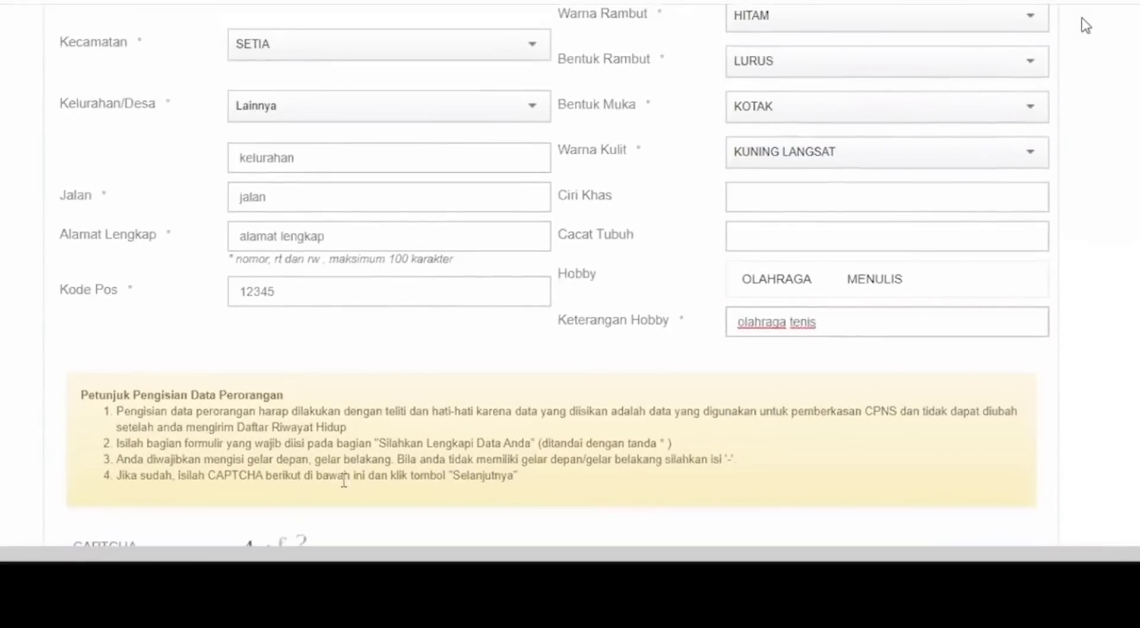
{"action": "scroll", "coordinate": [604, 473], "scroll_direction": "down", "scroll_amount": 5}
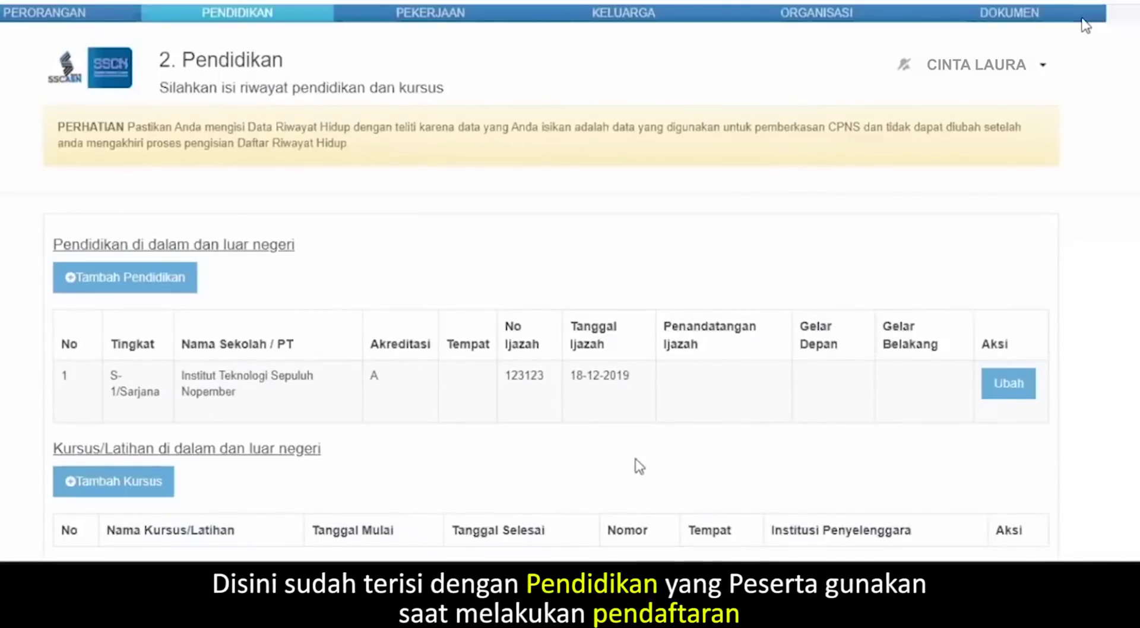
- Complete the S-1 record with official 'rektor', front title '-' and rear title 'S.Kom'
{"action": "left_click", "coordinate": [1009, 383]}
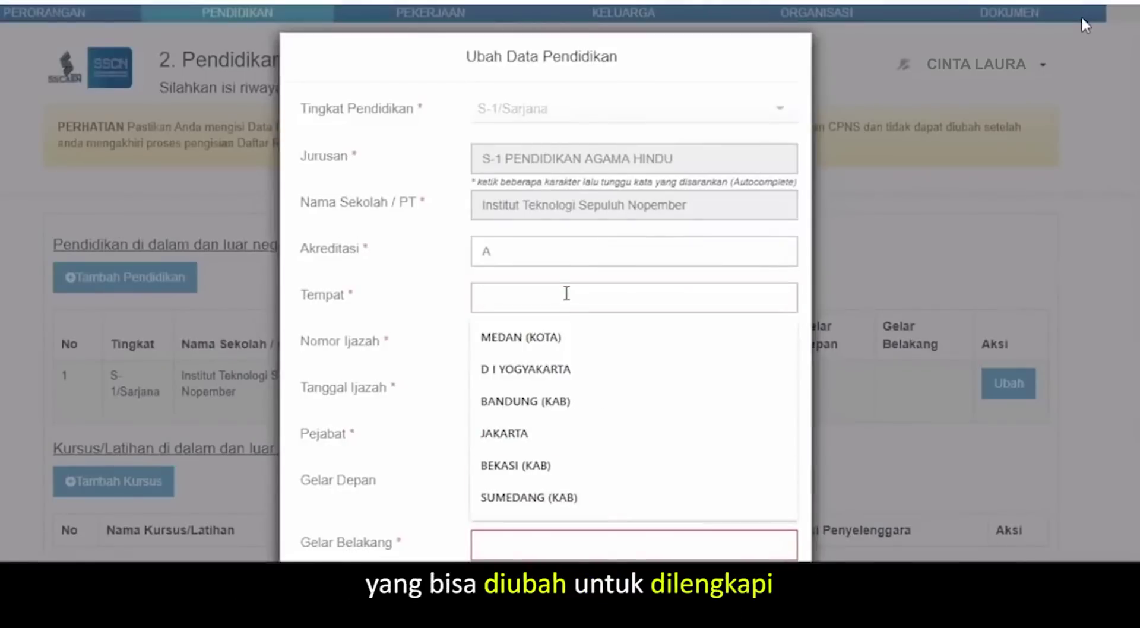
{"action": "left_click", "coordinate": [512, 436]}
{"action": "type", "text": "rektor"}
{"action": "key", "text": "Tab"}
{"action": "type", "text": "-"}
{"action": "key", "text": "Tab"}
{"action": "type", "text": "S.Kom"}
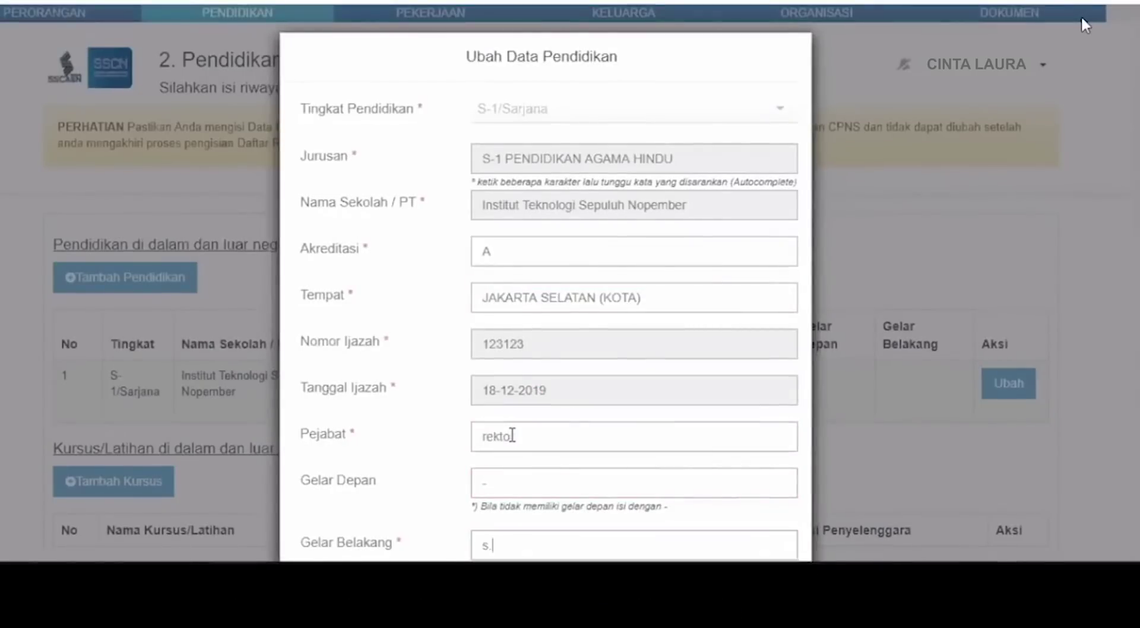
{"action": "scroll", "coordinate": [545, 297], "scroll_direction": "down", "scroll_amount": 3}
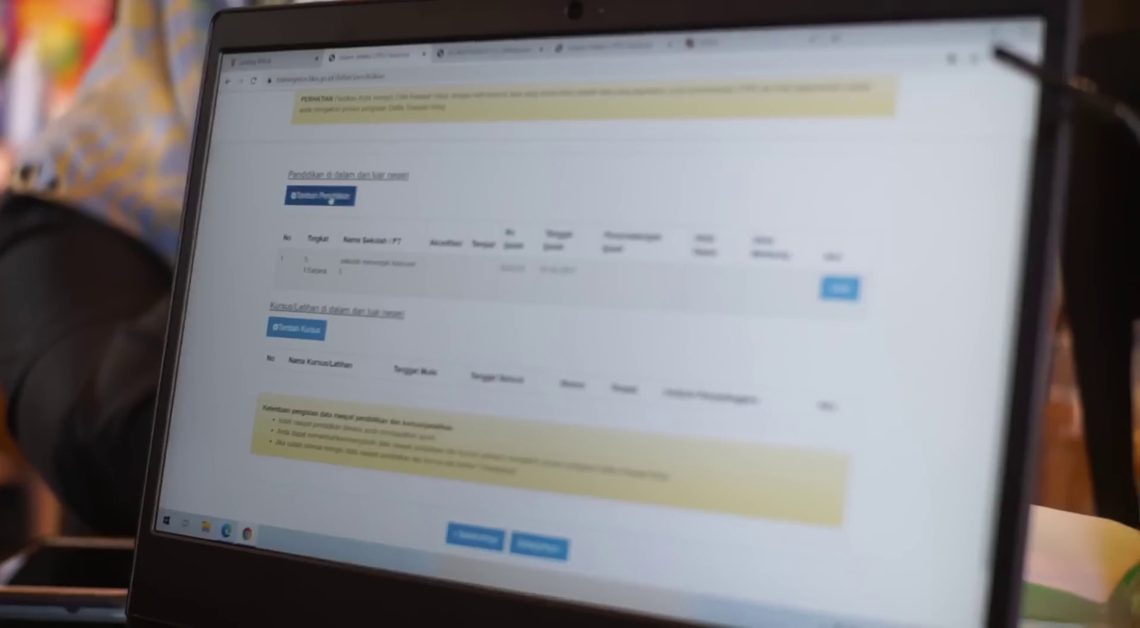
- Add a new SLTA education entry with major SMA and school name 'sma'
{"action": "left_click", "coordinate": [331, 198]}
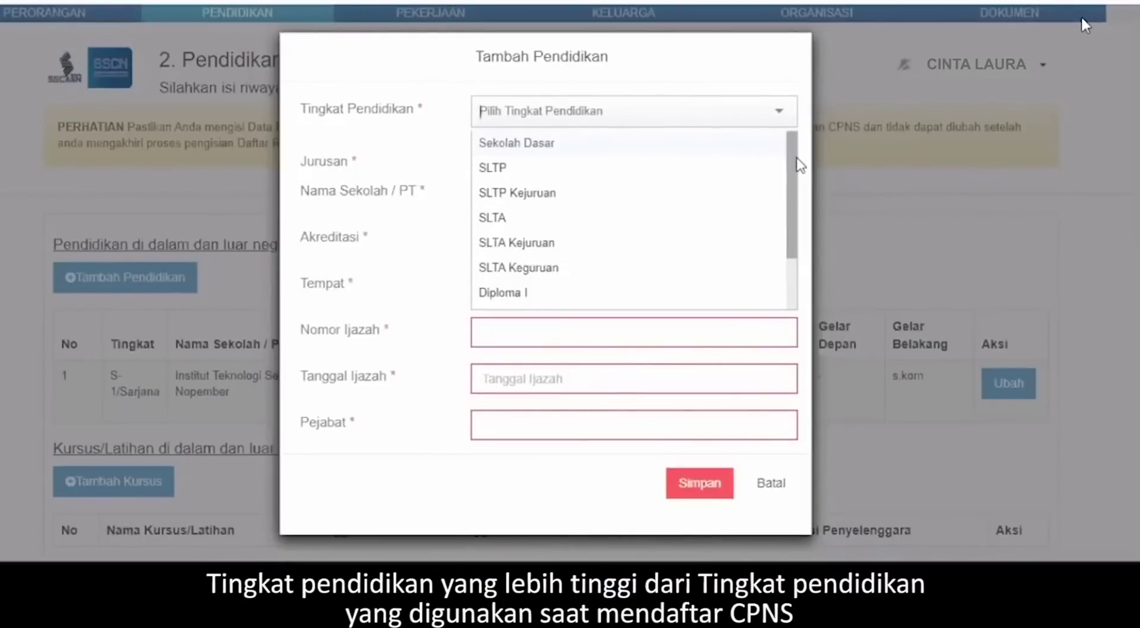
{"action": "left_click_drag", "start_coordinate": [796, 159], "coordinate": [795, 214]}
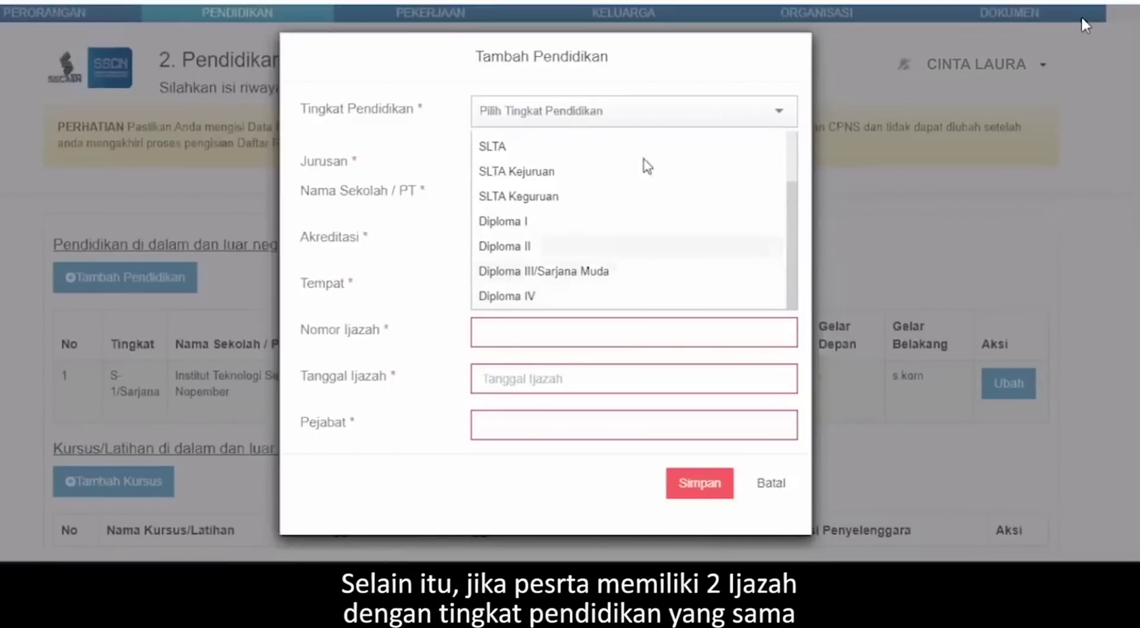
{"action": "left_click", "coordinate": [603, 151]}
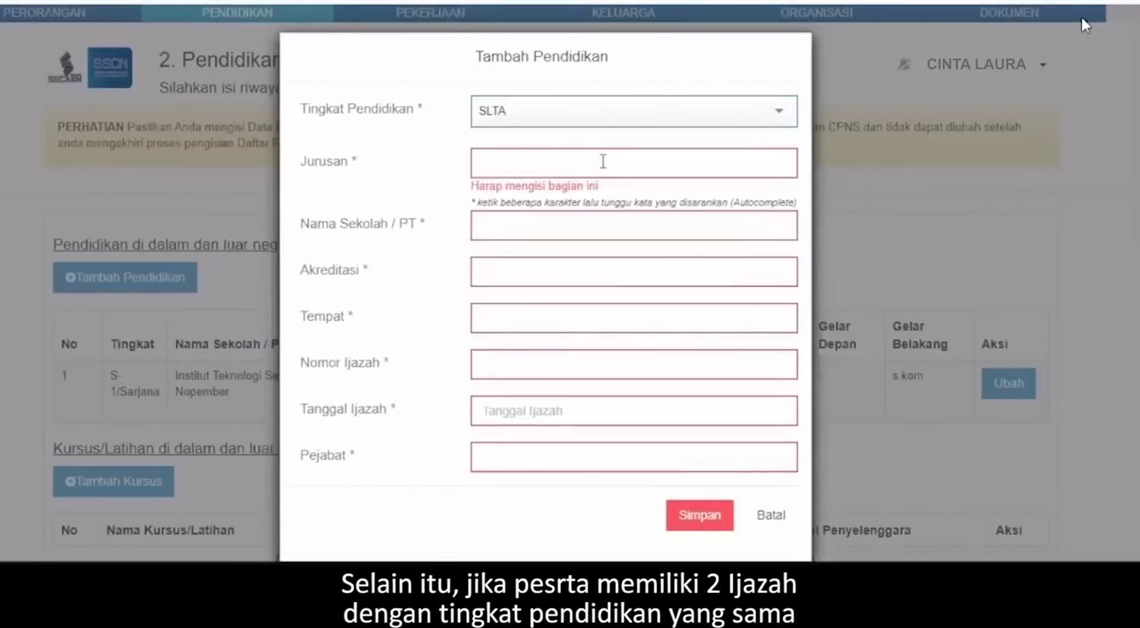
{"action": "left_click", "coordinate": [602, 160]}
{"action": "type", "text": "sma"}
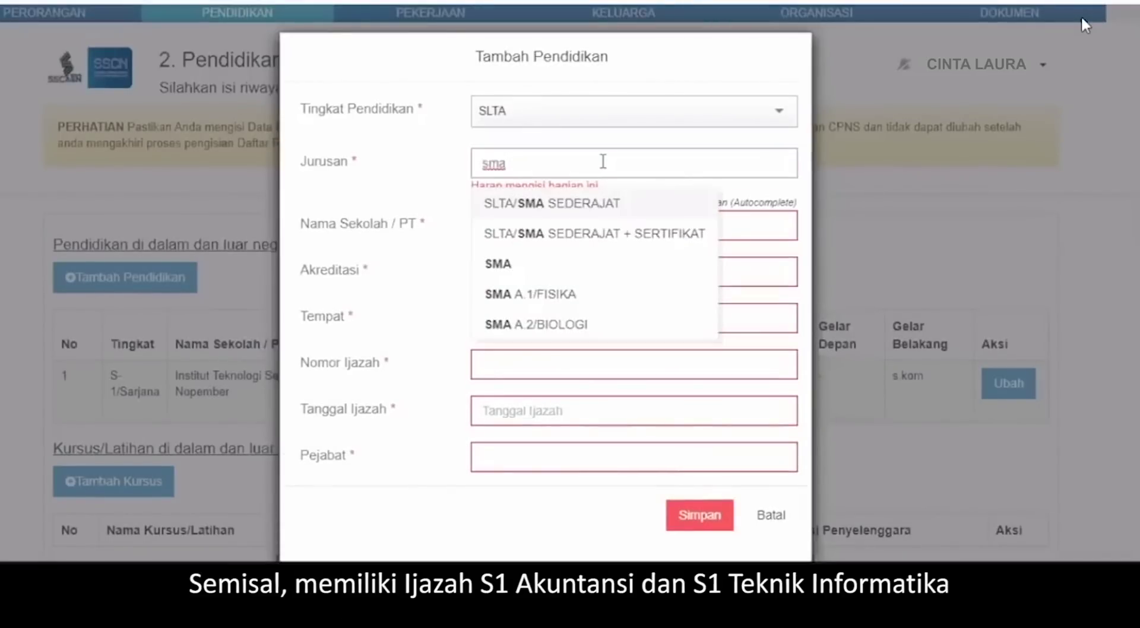
{"action": "left_click", "coordinate": [540, 263]}
{"action": "left_click", "coordinate": [519, 207]}
{"action": "type", "text": "sma"}
- Give the SLTA entry accreditation A, place PAPUA, certificate number 12 and official 'pepsek'
{"action": "left_click", "coordinate": [533, 244]}
{"action": "type", "text": "A"}
{"action": "left_click", "coordinate": [515, 320]}
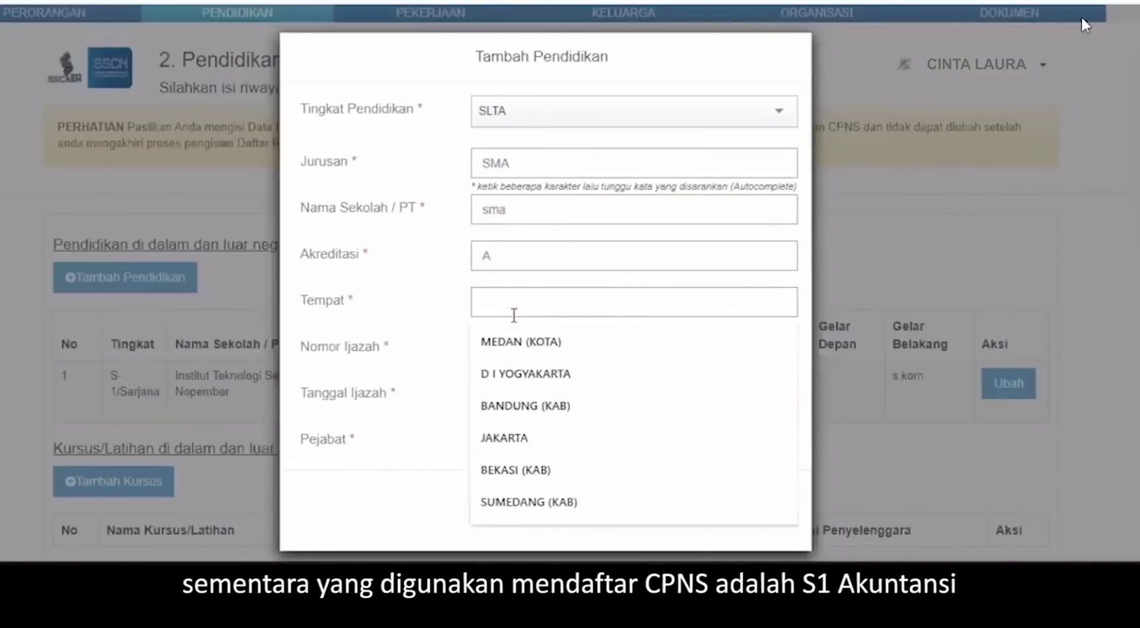
{"action": "type", "text": "papua"}
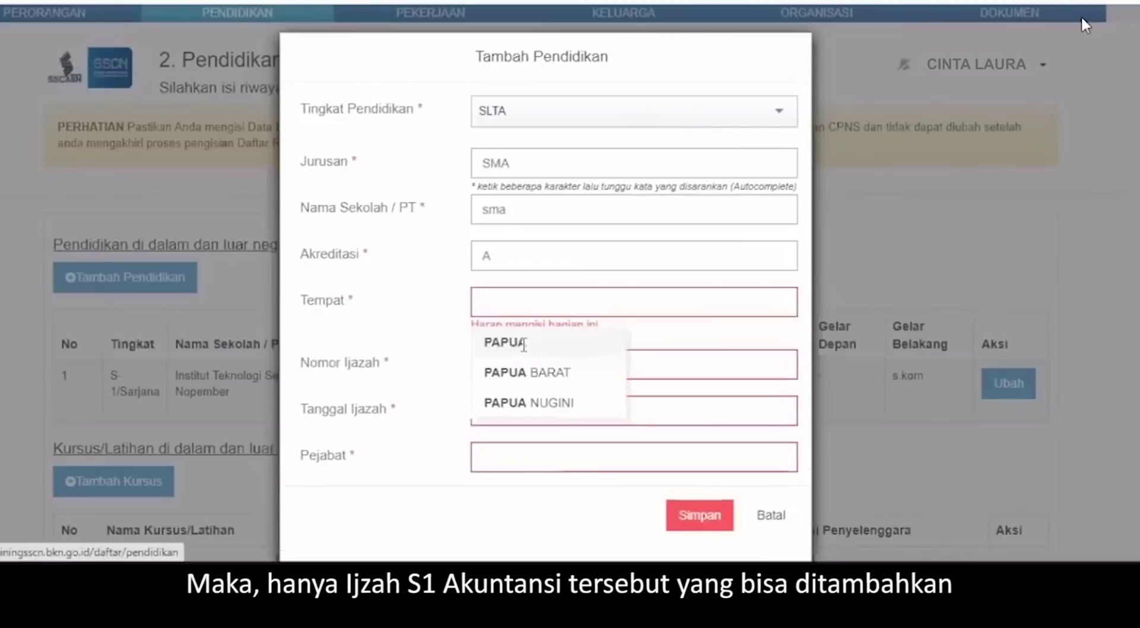
{"action": "left_click", "coordinate": [524, 343]}
{"action": "left_click", "coordinate": [522, 353]}
{"action": "type", "text": "12"}
{"action": "key", "text": "Tab"}
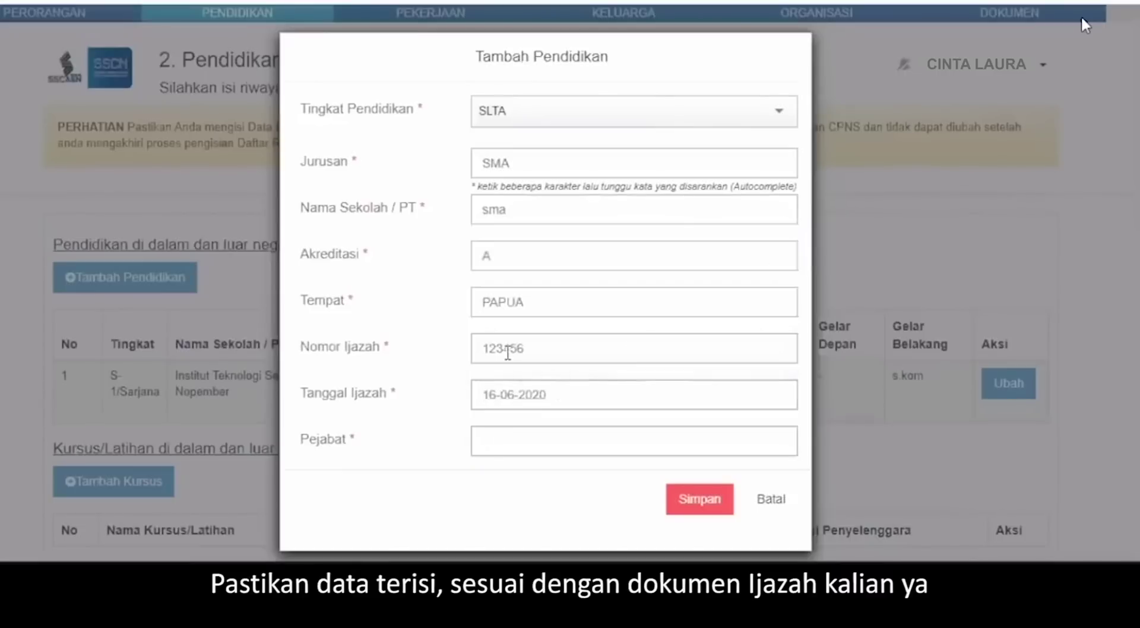
{"action": "left_click", "coordinate": [514, 437]}
{"action": "type", "text": "p"}
{"action": "type", "text": "epsek"}
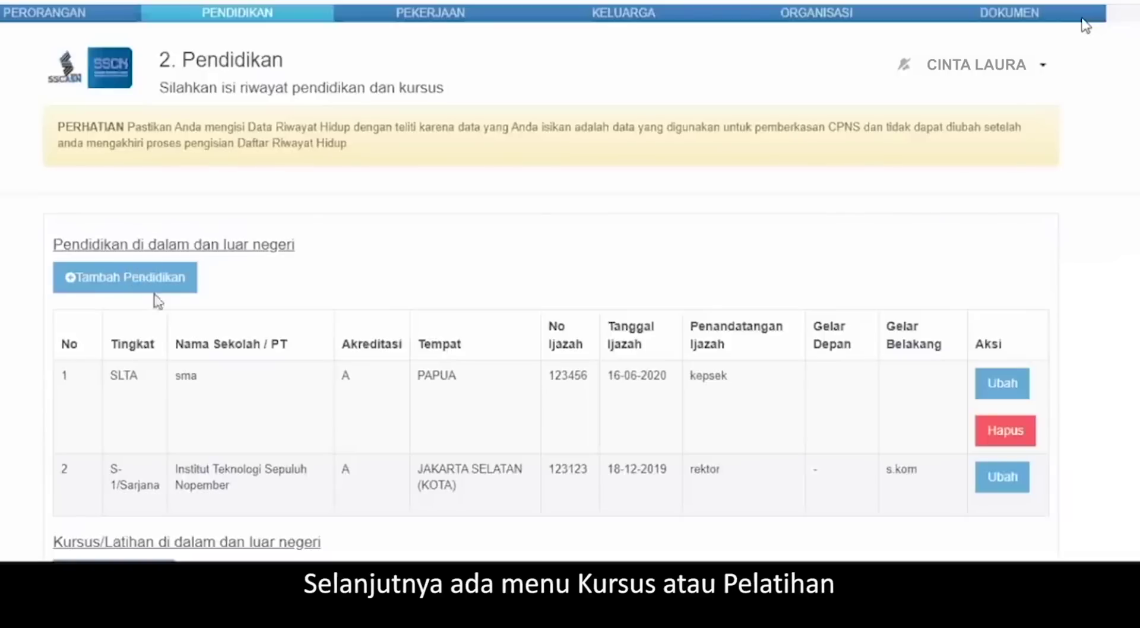
- Check the Tambah Kursus agency list, then cancel without adding a course
{"action": "scroll", "coordinate": [151, 291], "scroll_direction": "down", "scroll_amount": 5}
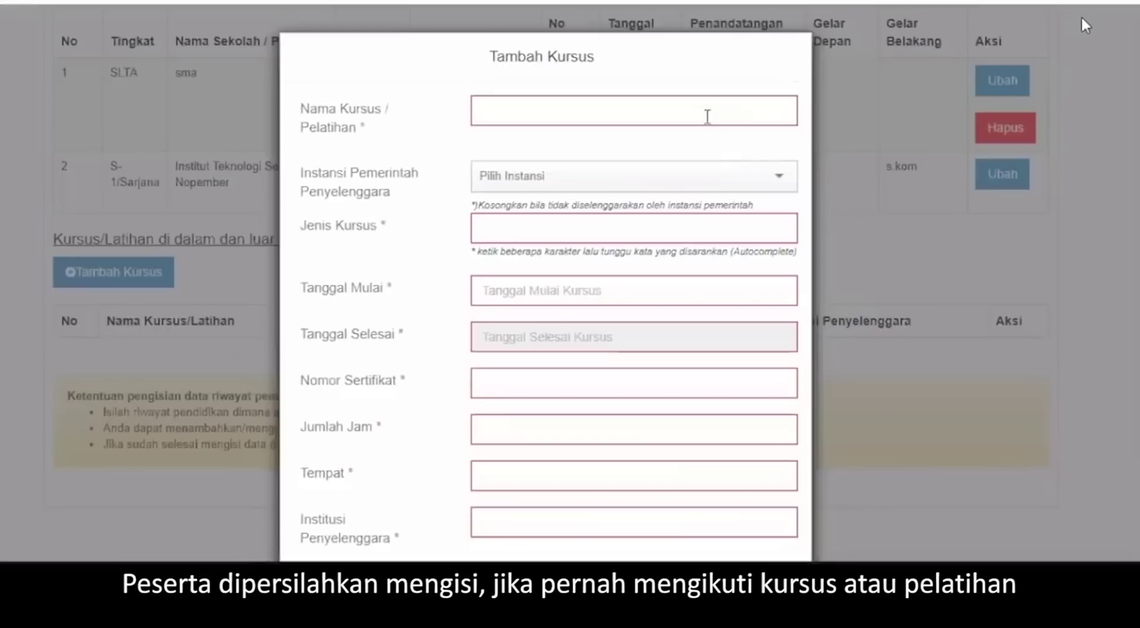
{"action": "left_click", "coordinate": [520, 194]}
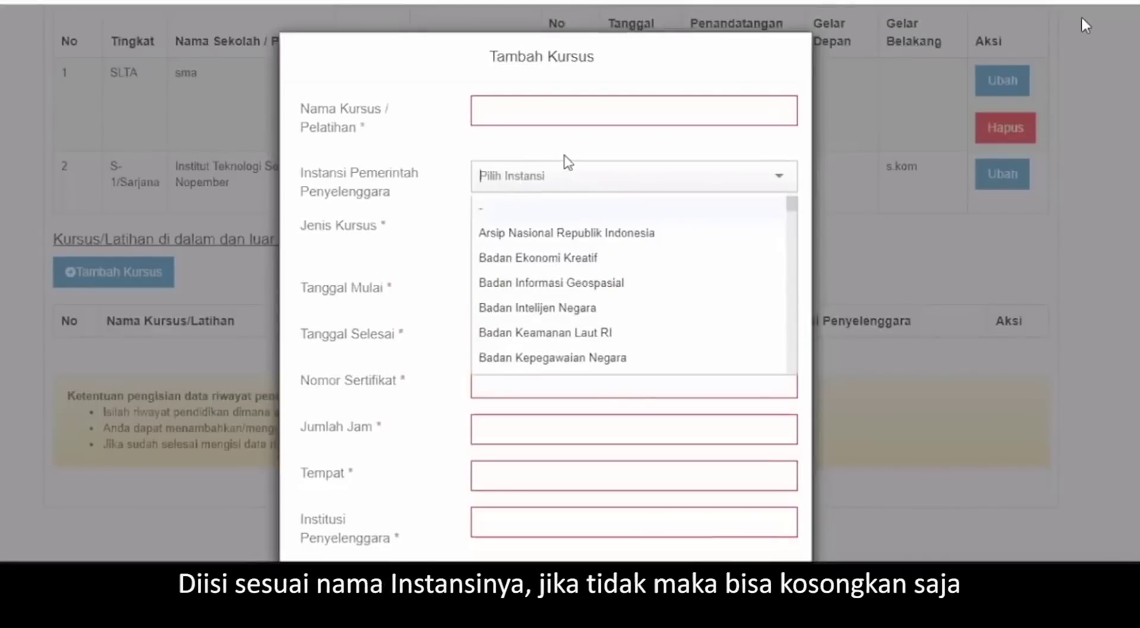
{"action": "left_click", "coordinate": [587, 148]}
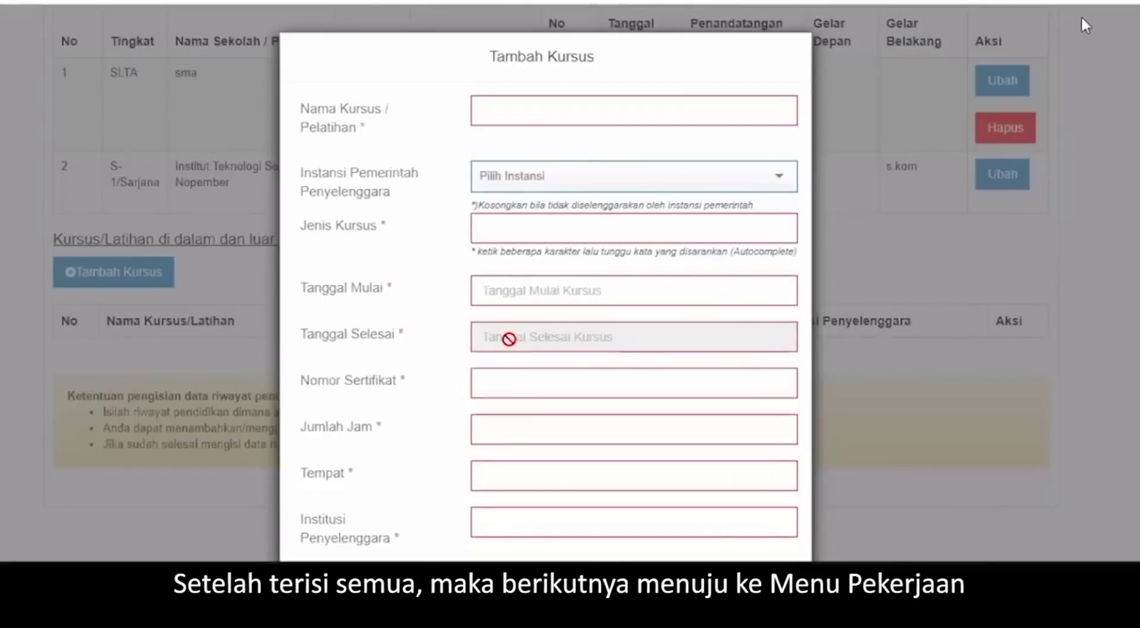
{"action": "scroll", "coordinate": [509, 339], "scroll_direction": "down", "scroll_amount": 3}
{"action": "left_click", "coordinate": [627, 536]}
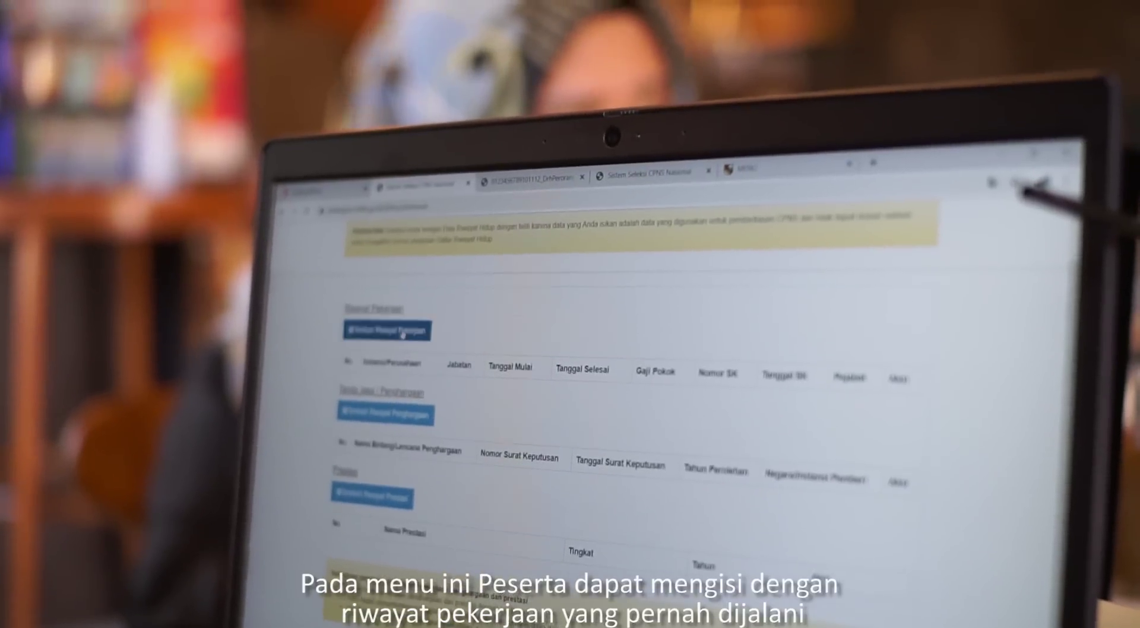
- Cancel a work history entry without choosing an agency, then start adding an award
{"action": "left_click", "coordinate": [178, 278]}
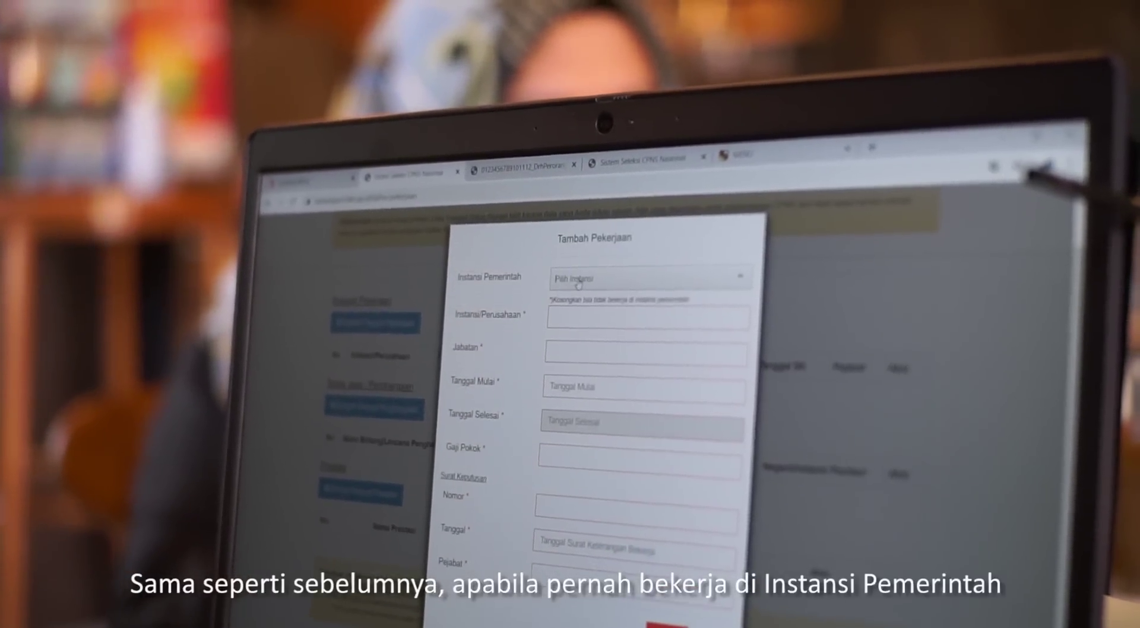
{"action": "left_click", "coordinate": [591, 268]}
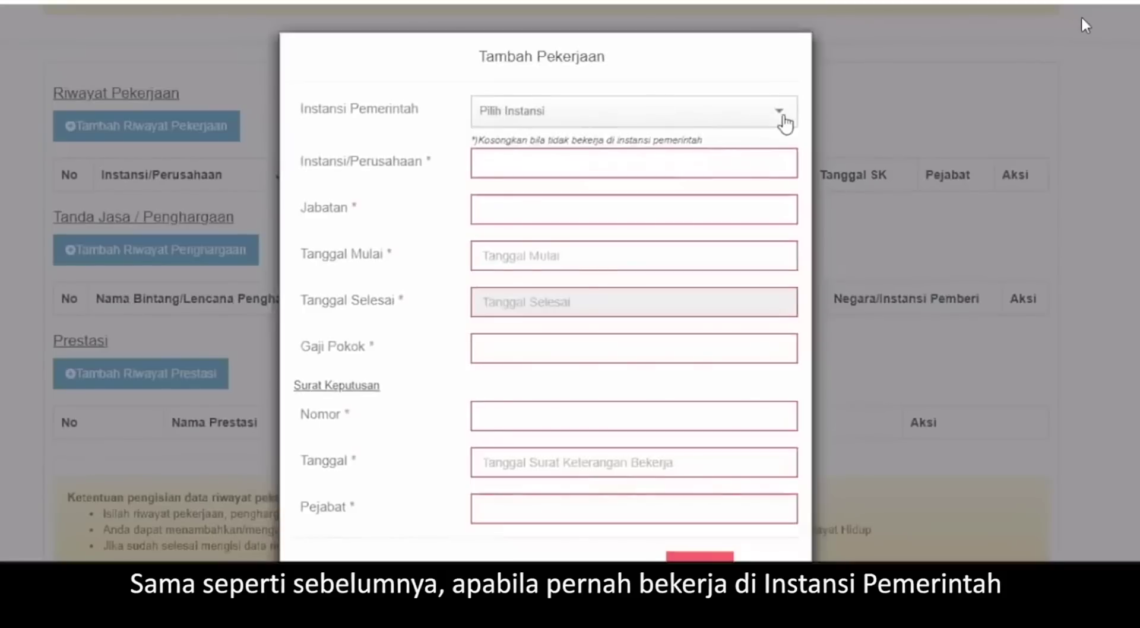
{"action": "left_click", "coordinate": [784, 120]}
{"action": "left_click", "coordinate": [780, 62]}
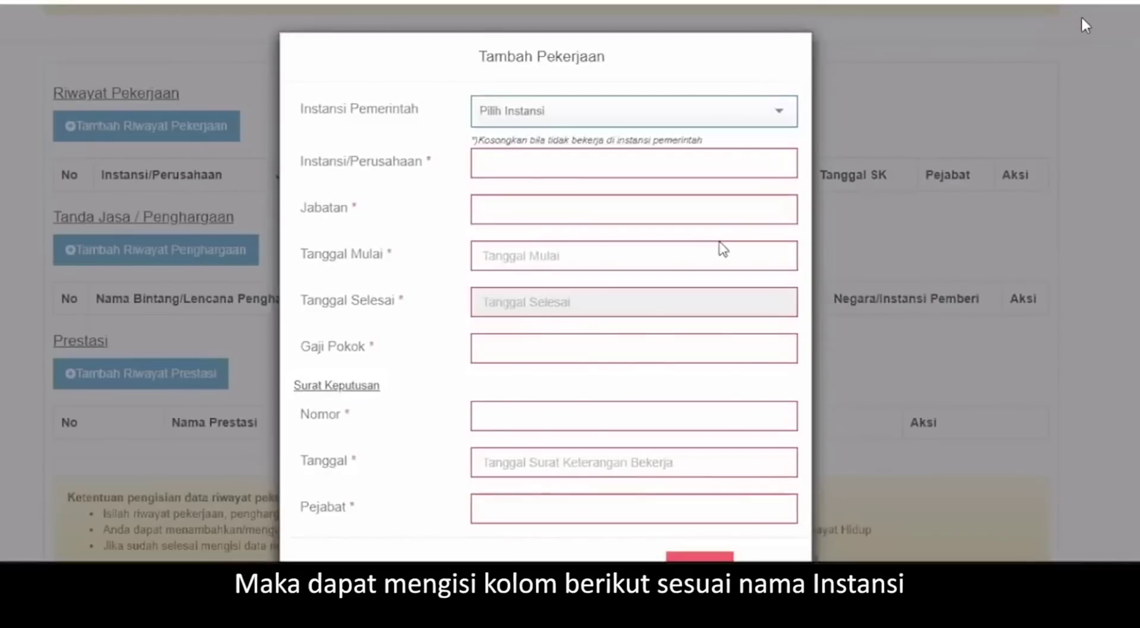
{"action": "scroll", "coordinate": [722, 250], "scroll_direction": "down", "scroll_amount": 1}
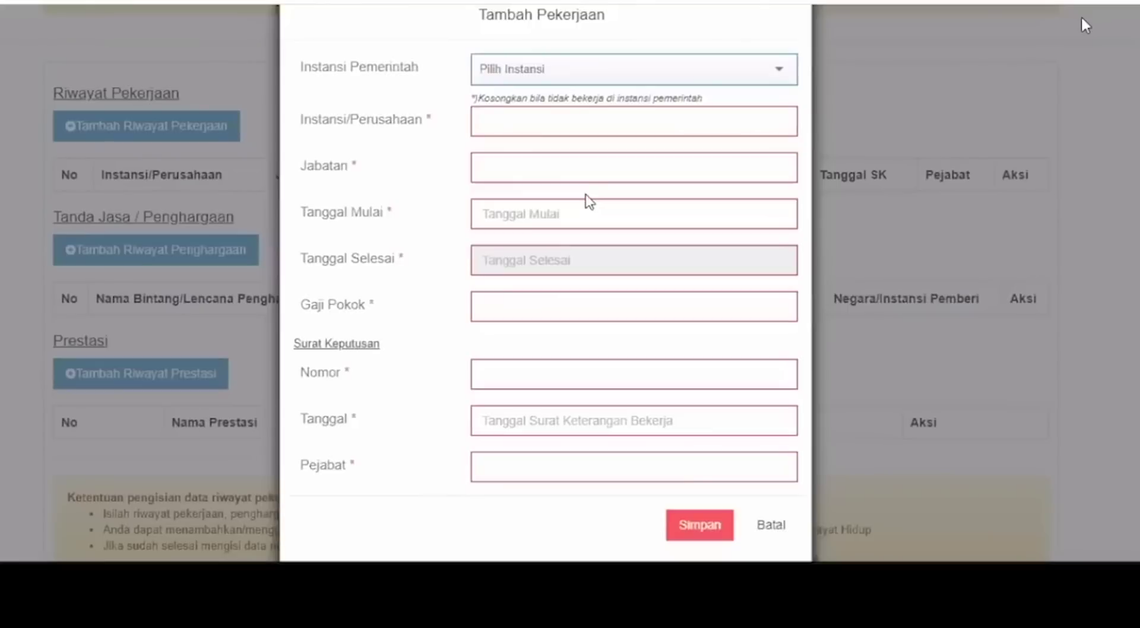
{"action": "left_click", "coordinate": [775, 123]}
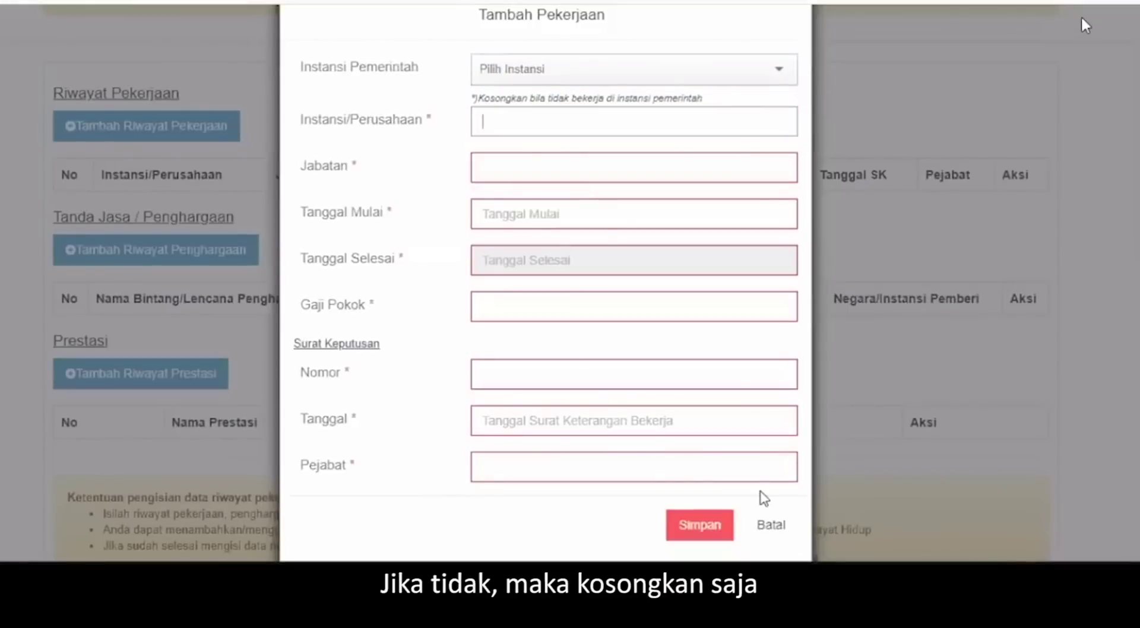
{"action": "left_click", "coordinate": [767, 524]}
{"action": "left_click", "coordinate": [228, 250]}
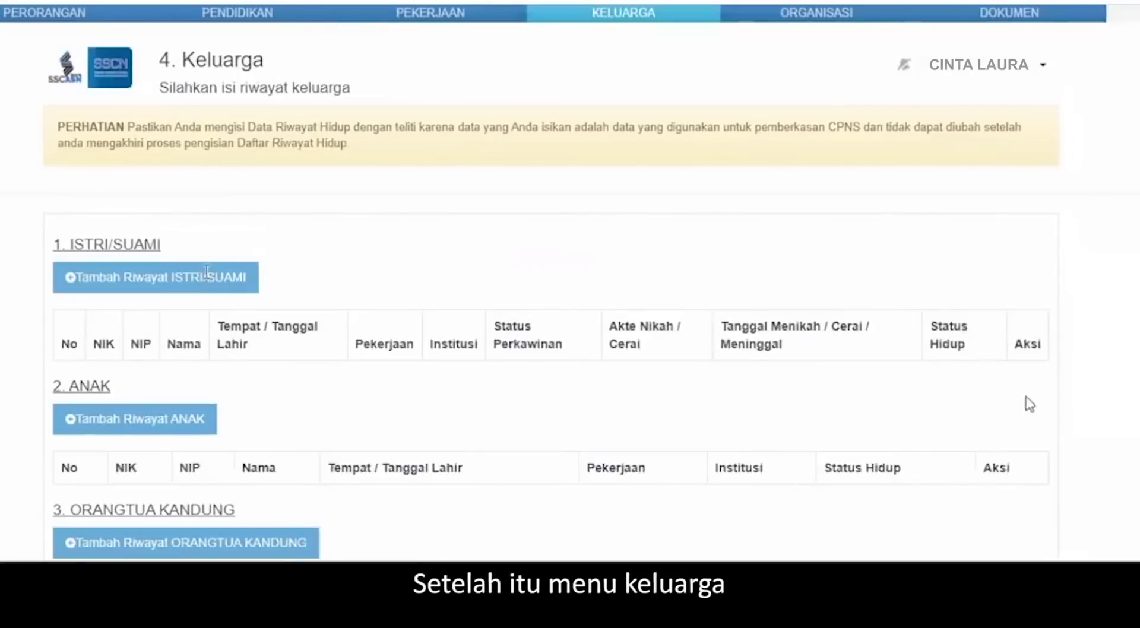
{"action": "scroll", "coordinate": [166, 440], "scroll_direction": "down", "scroll_amount": 6}
{"action": "left_click", "coordinate": [166, 449]}
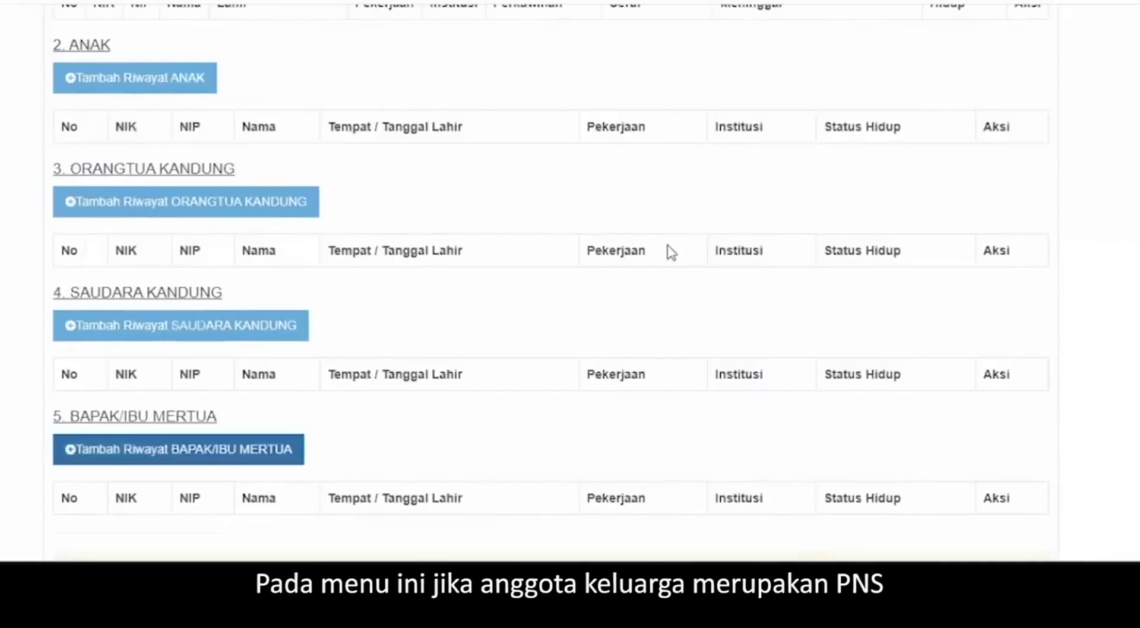
{"action": "scroll", "coordinate": [789, 488], "scroll_direction": "down", "scroll_amount": 3}
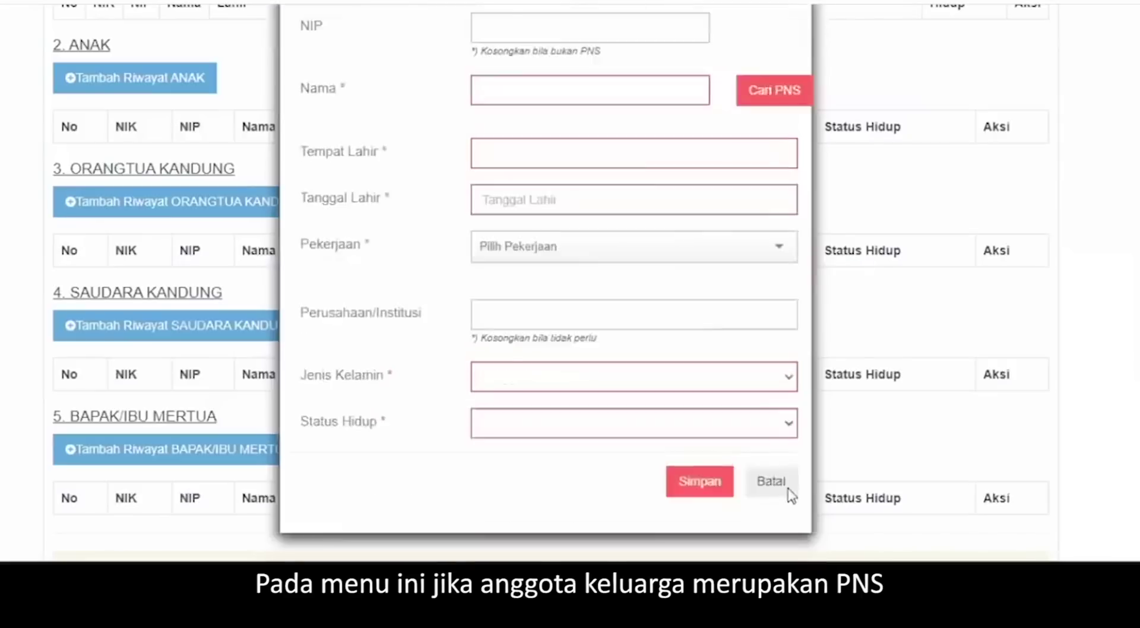
{"action": "left_click", "coordinate": [787, 490]}
{"action": "scroll", "coordinate": [601, 534], "scroll_direction": "down", "scroll_amount": 4}
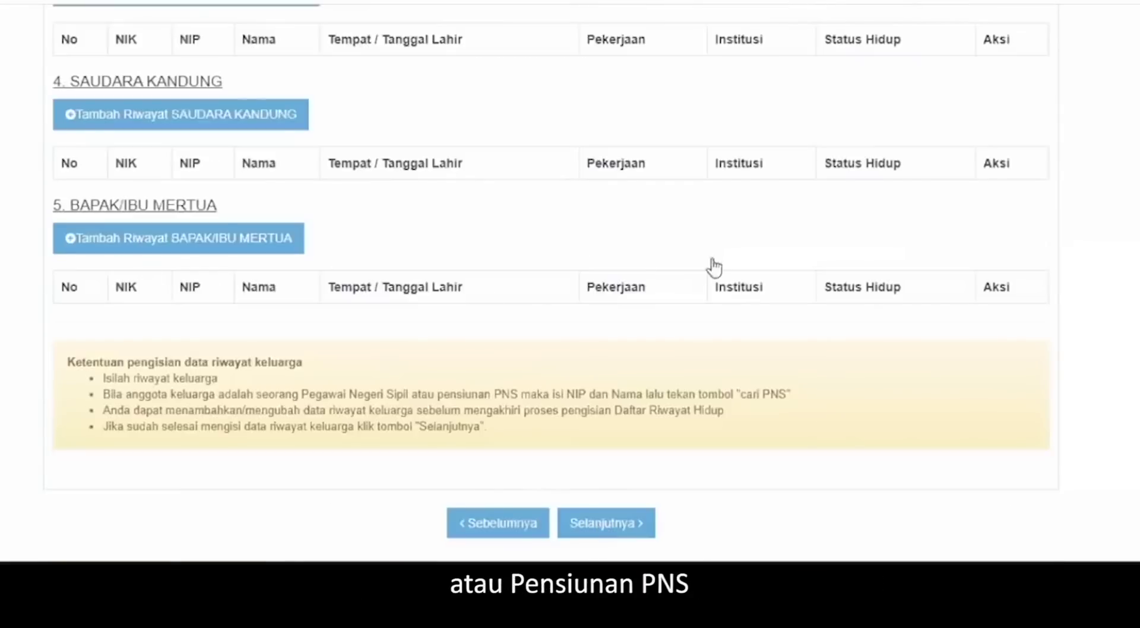
{"action": "scroll", "coordinate": [568, 241], "scroll_direction": "up", "scroll_amount": 10}
{"action": "key", "text": "Return"}
- Enter the spouse's NIP and name, look them up via Cari PNS, and fill NIK and KK number
{"action": "left_click", "coordinate": [563, 205]}
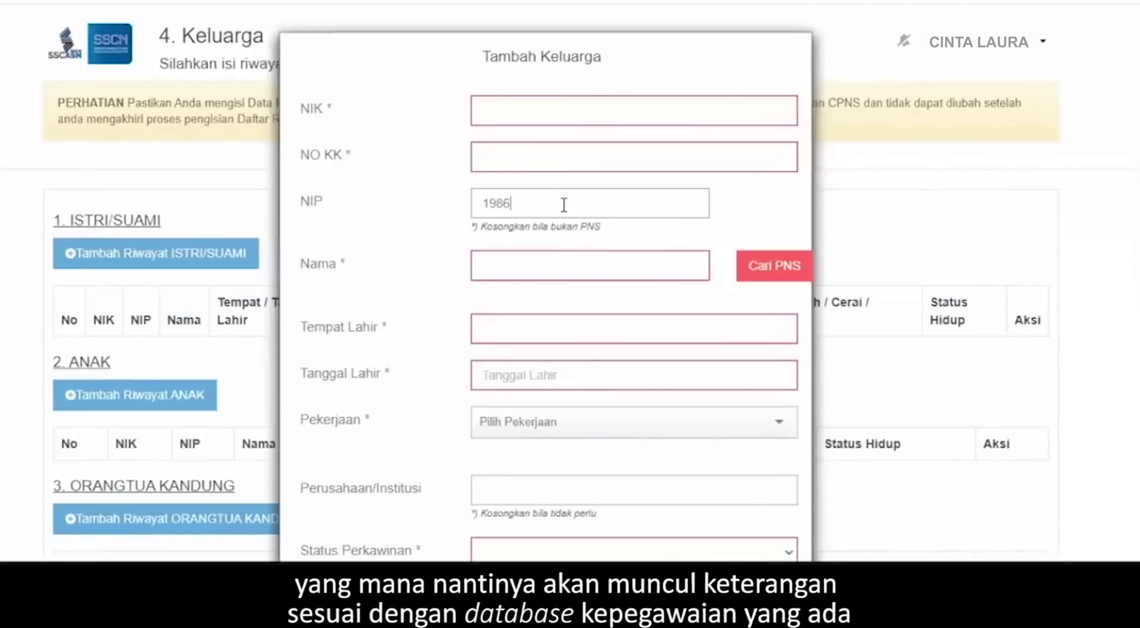
{"action": "key", "text": "Tab"}
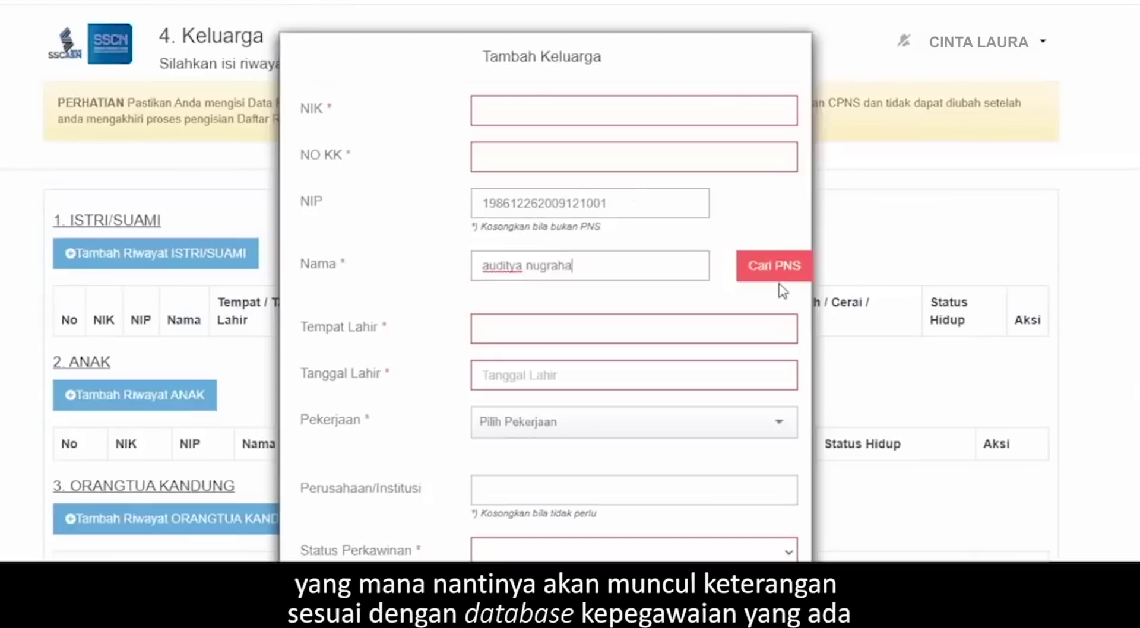
{"action": "left_click", "coordinate": [772, 270]}
{"action": "left_click", "coordinate": [647, 112]}
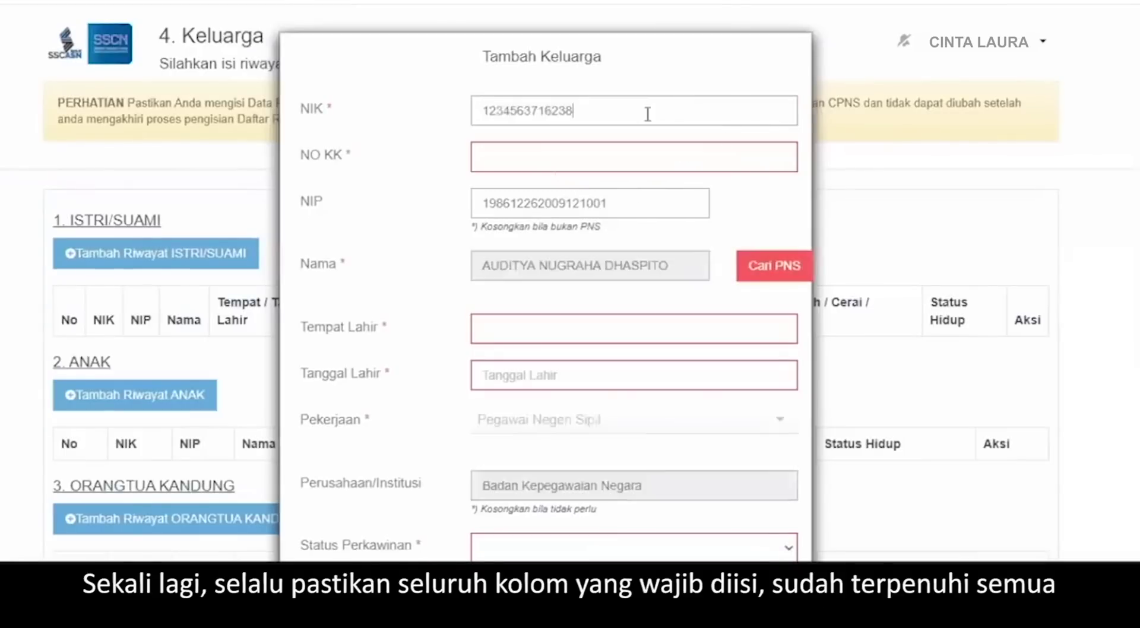
{"action": "key", "text": "Tab"}
{"action": "key", "text": "Tab"}
{"action": "key", "text": "Tab"}
{"action": "key", "text": "Tab"}
- Set the spouse's birthplace BEKASI (KAB), birth date 01-01-2008, status Menikah, and living status
{"action": "type", "text": "bat"}
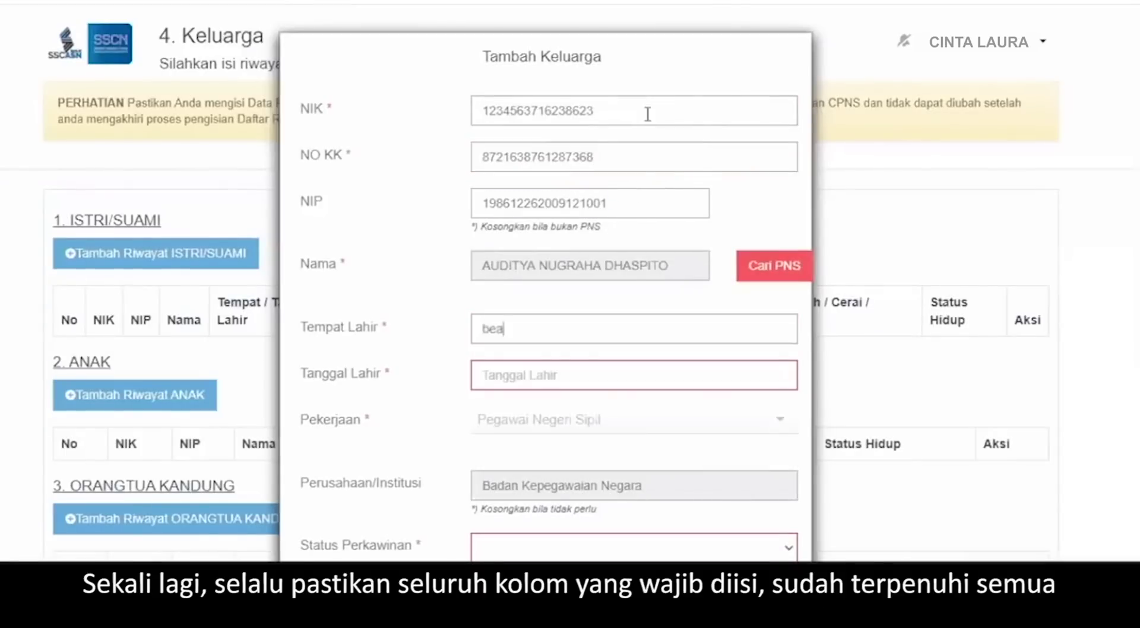
{"action": "key", "text": "BackSpace"}
{"action": "key", "text": "BackSpace"}
{"action": "type", "text": "ekasi"}
{"action": "left_click", "coordinate": [522, 370]}
{"action": "left_click", "coordinate": [522, 379]}
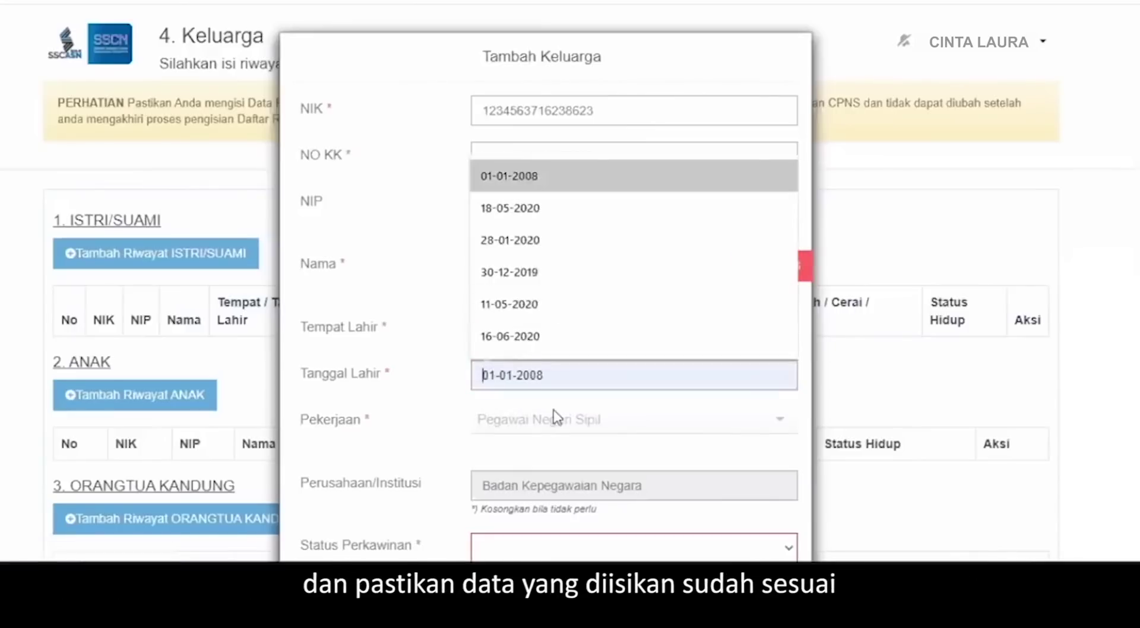
{"action": "left_click", "coordinate": [525, 178]}
{"action": "scroll", "coordinate": [577, 279], "scroll_direction": "down", "scroll_amount": 4}
{"action": "left_click", "coordinate": [580, 281]}
{"action": "left_click", "coordinate": [550, 333]}
{"action": "left_click", "coordinate": [553, 333]}
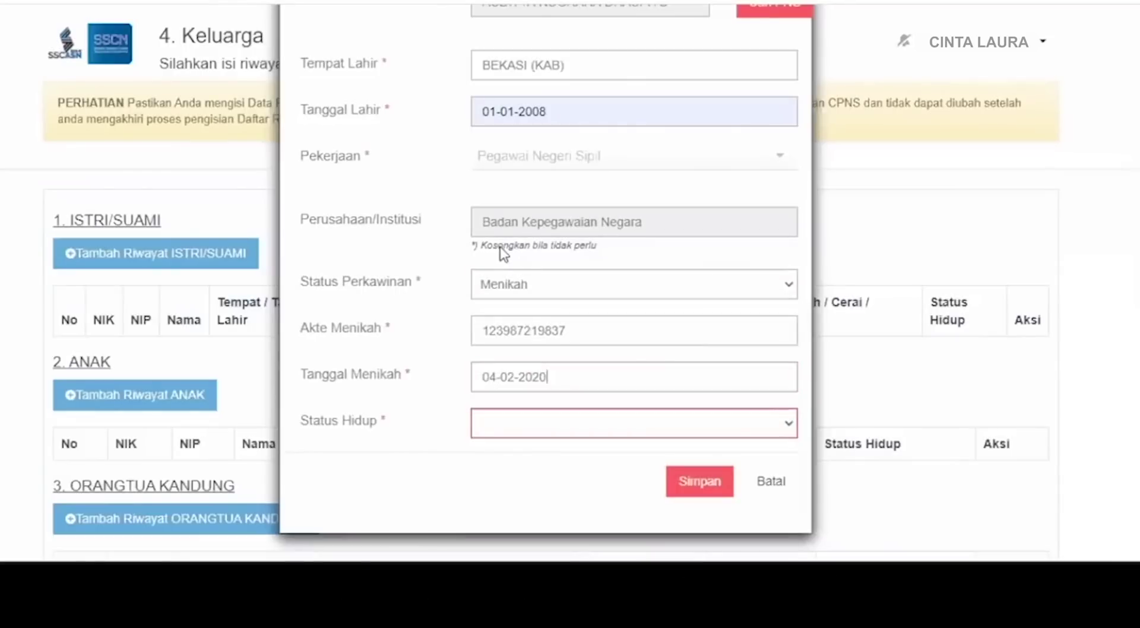
{"action": "left_click", "coordinate": [652, 423]}
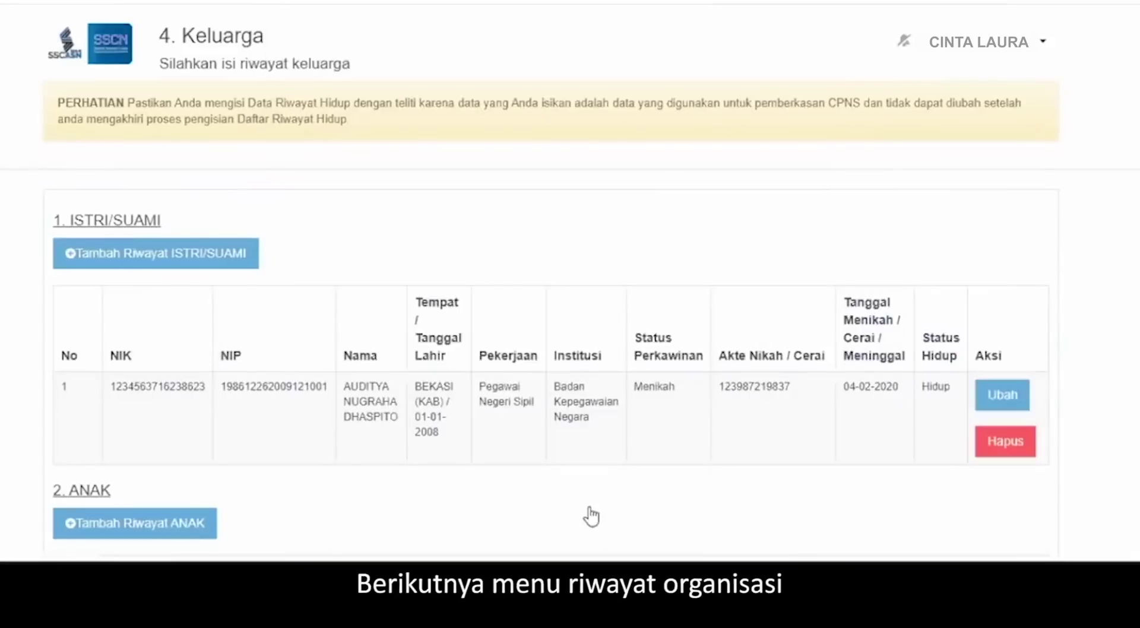
- Check the organisation type and position options, then close the form without adding one
{"action": "scroll", "coordinate": [570, 339], "scroll_direction": "down", "scroll_amount": 10}
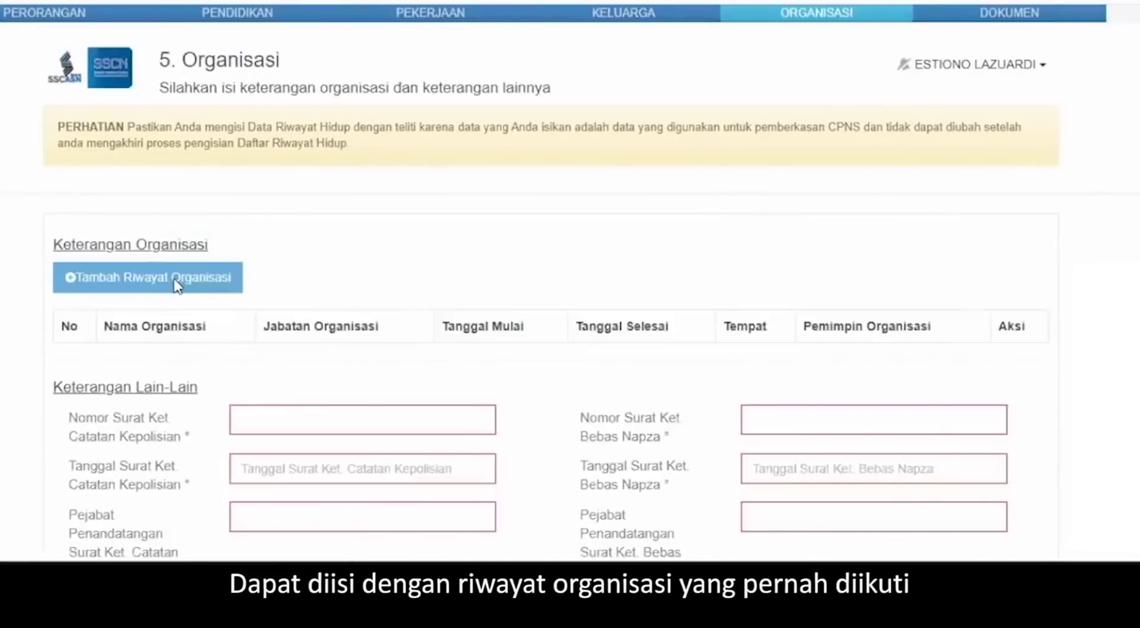
{"action": "left_click", "coordinate": [176, 284]}
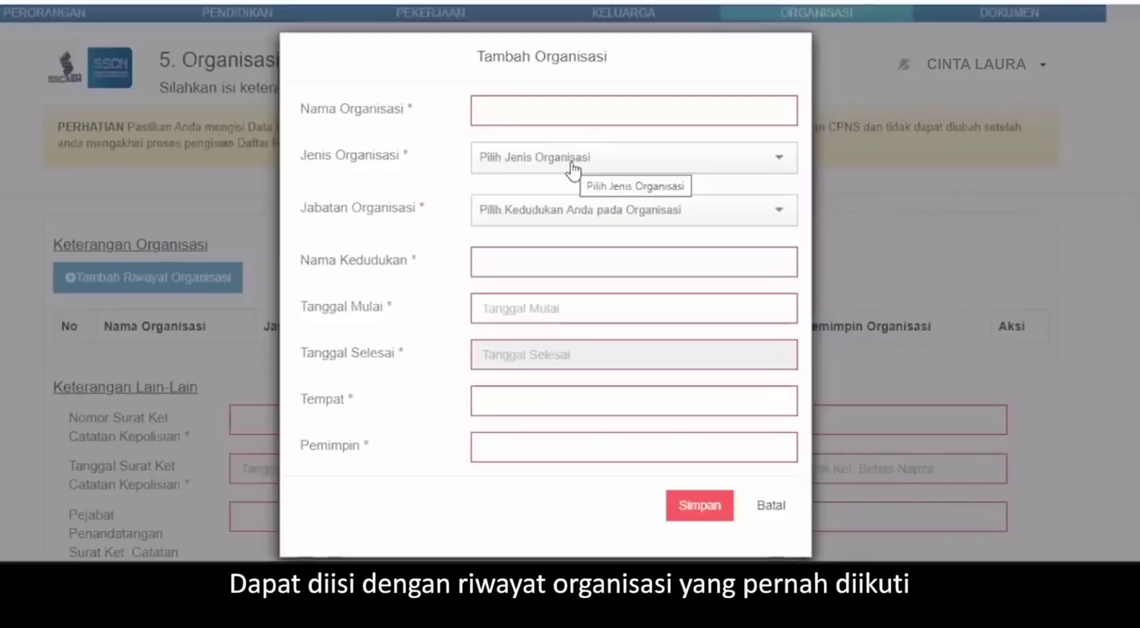
{"action": "left_click", "coordinate": [572, 169]}
{"action": "left_click", "coordinate": [572, 219]}
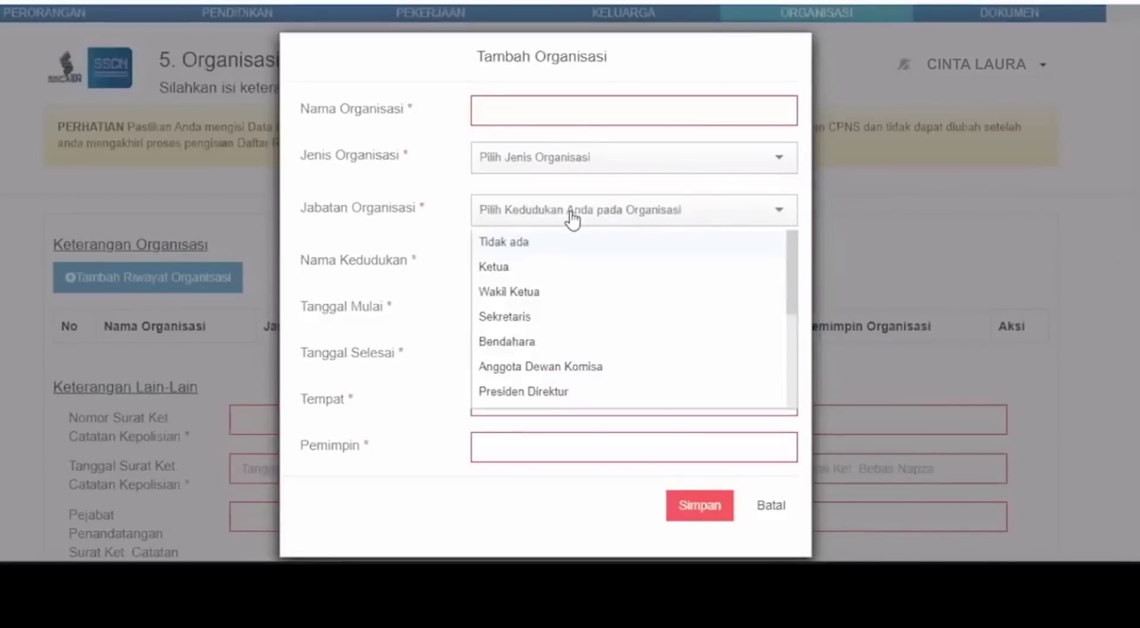
{"action": "left_click", "coordinate": [752, 486]}
{"action": "scroll", "coordinate": [387, 377], "scroll_direction": "down", "scroll_amount": 4}
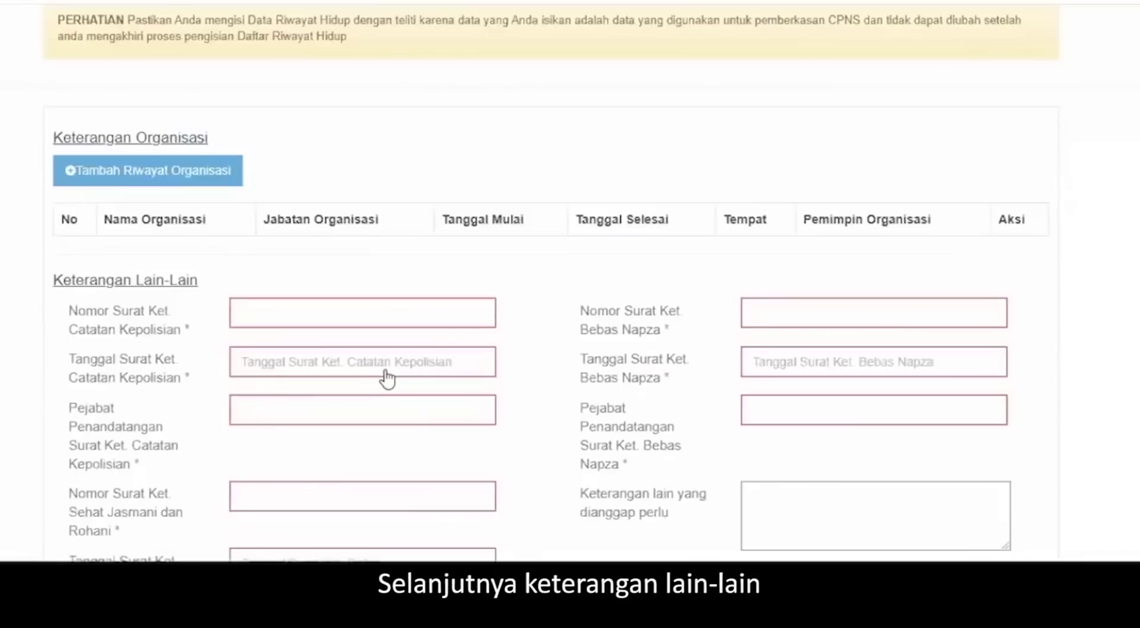
{"action": "left_click", "coordinate": [298, 212]}
{"action": "type", "text": "128379871139723"}
{"action": "key", "text": "Tab"}
{"action": "left_click", "coordinate": [289, 365]}
{"action": "left_click", "coordinate": [295, 340]}
{"action": "left_click", "coordinate": [314, 304]}
{"action": "type", "text": "pejabat"}
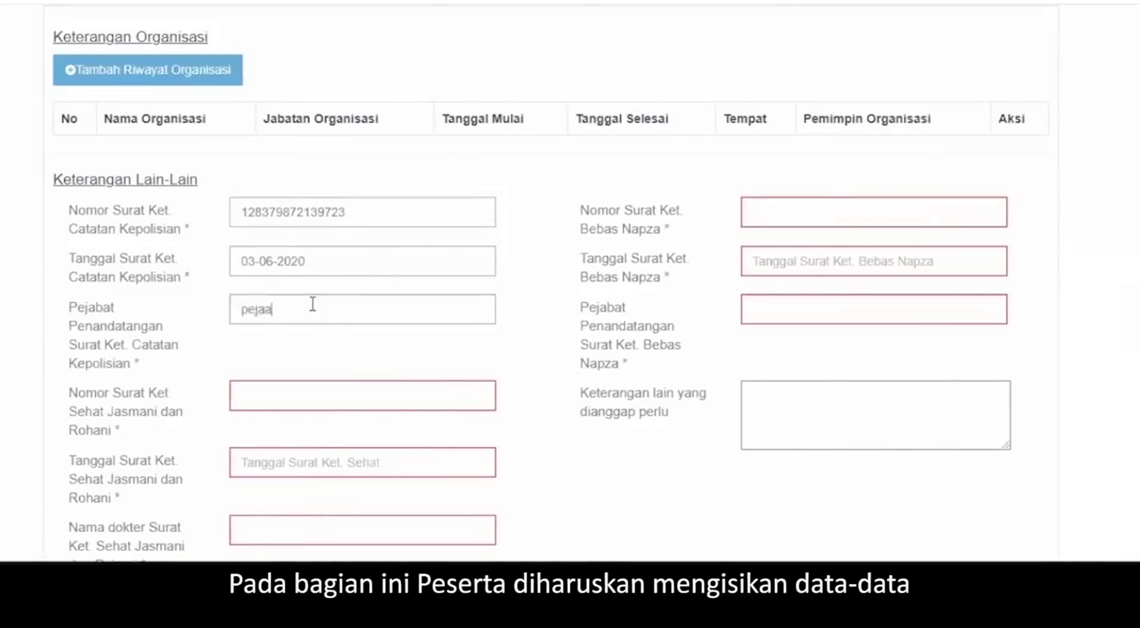
{"action": "key", "text": "Tab"}
{"action": "key", "text": "Tab"}
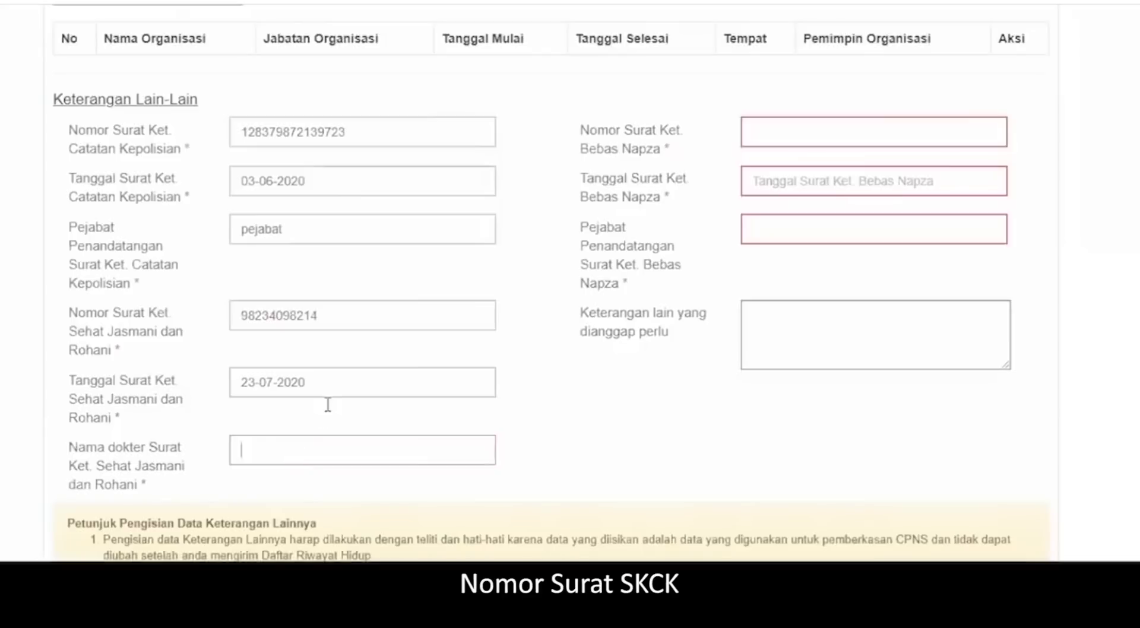
{"action": "type", "text": "92389349743"}
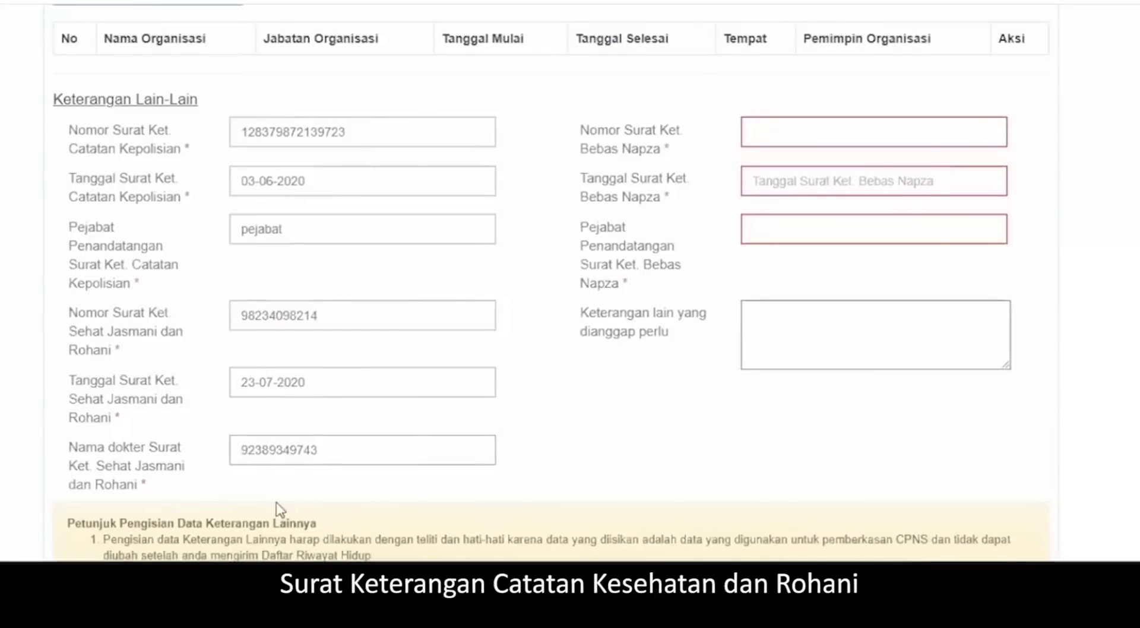
{"action": "left_click", "coordinate": [826, 127]}
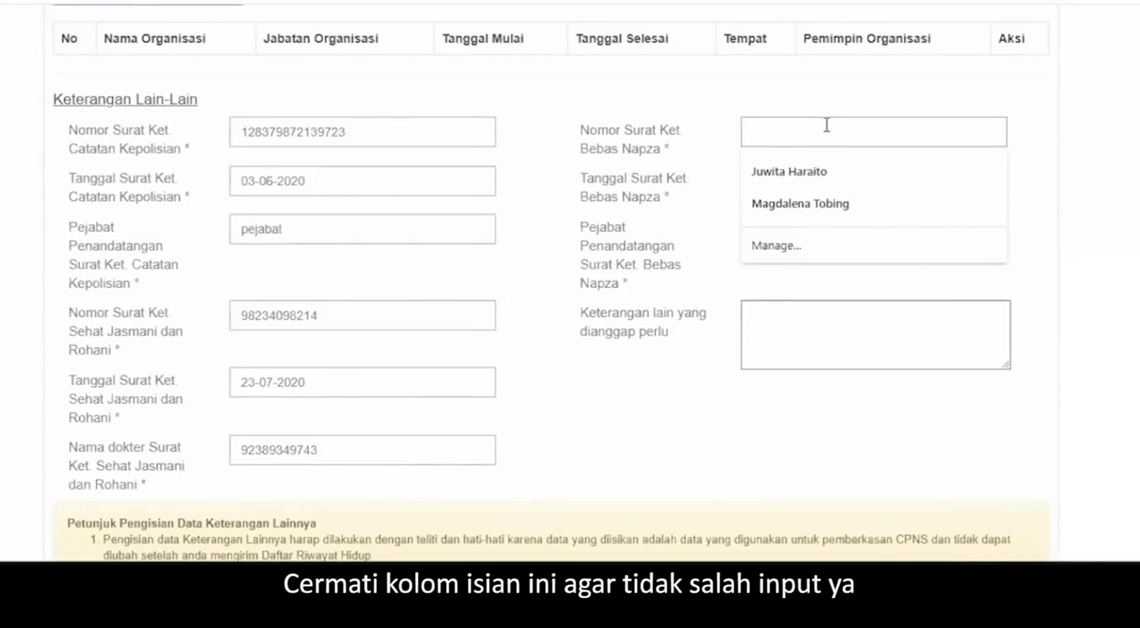
{"action": "type", "text": "28309280982"}
{"action": "left_click", "coordinate": [791, 181]}
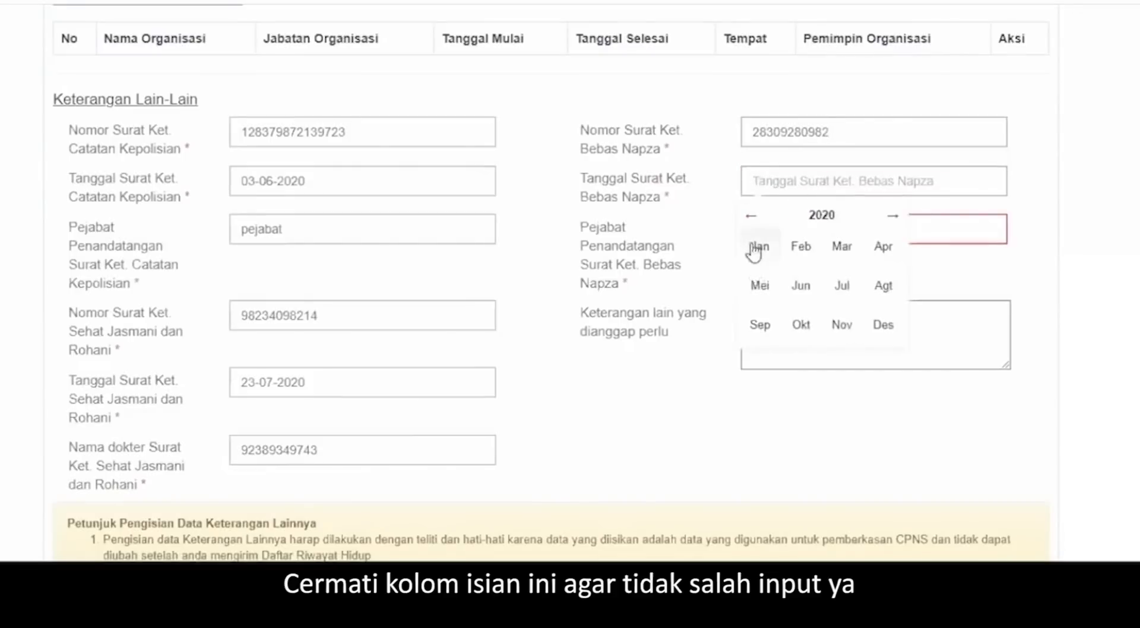
{"action": "left_click", "coordinate": [758, 251]}
{"action": "left_click", "coordinate": [814, 217]}
{"action": "type", "text": "p"}
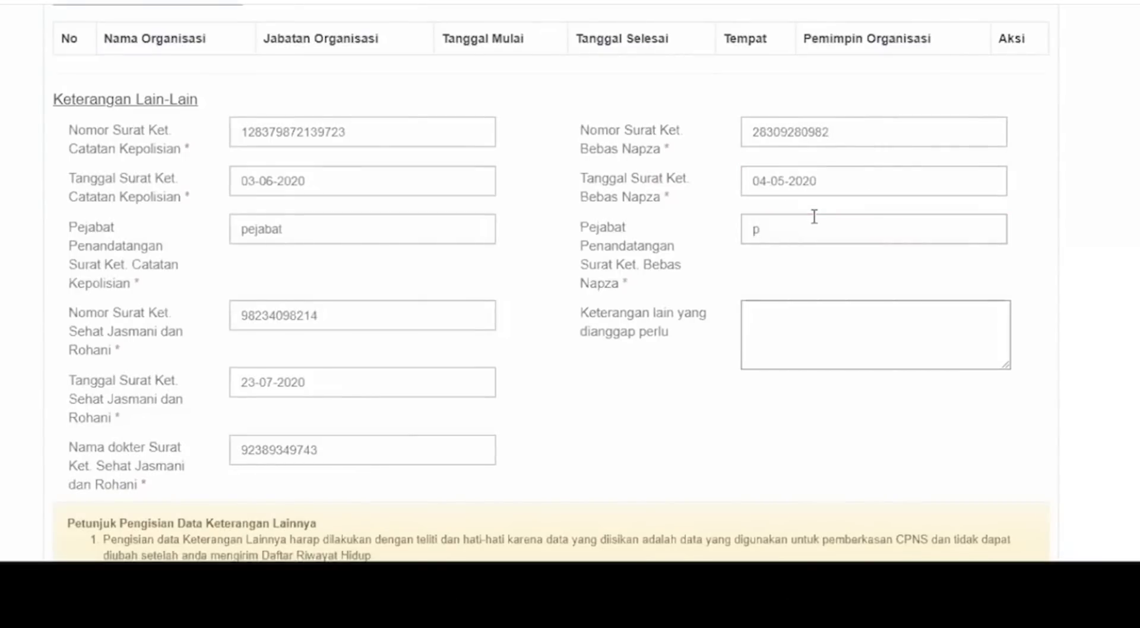
{"action": "type", "text": "ejabat"}
{"action": "scroll", "coordinate": [815, 217], "scroll_direction": "down", "scroll_amount": 5}
{"action": "left_click", "coordinate": [372, 428]}
{"action": "type", "text": "111b"}
{"action": "left_click", "coordinate": [625, 521]}
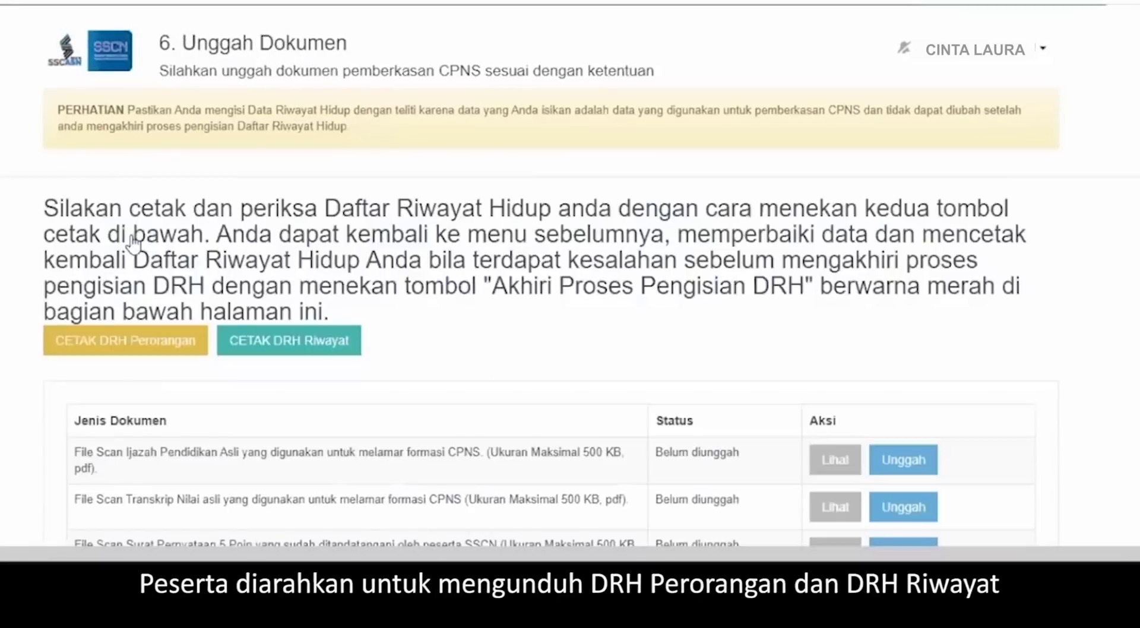
- Download the CETAK DRH Perorangan printout as a PDF
{"action": "scroll", "coordinate": [384, 245], "scroll_direction": "down", "scroll_amount": 2}
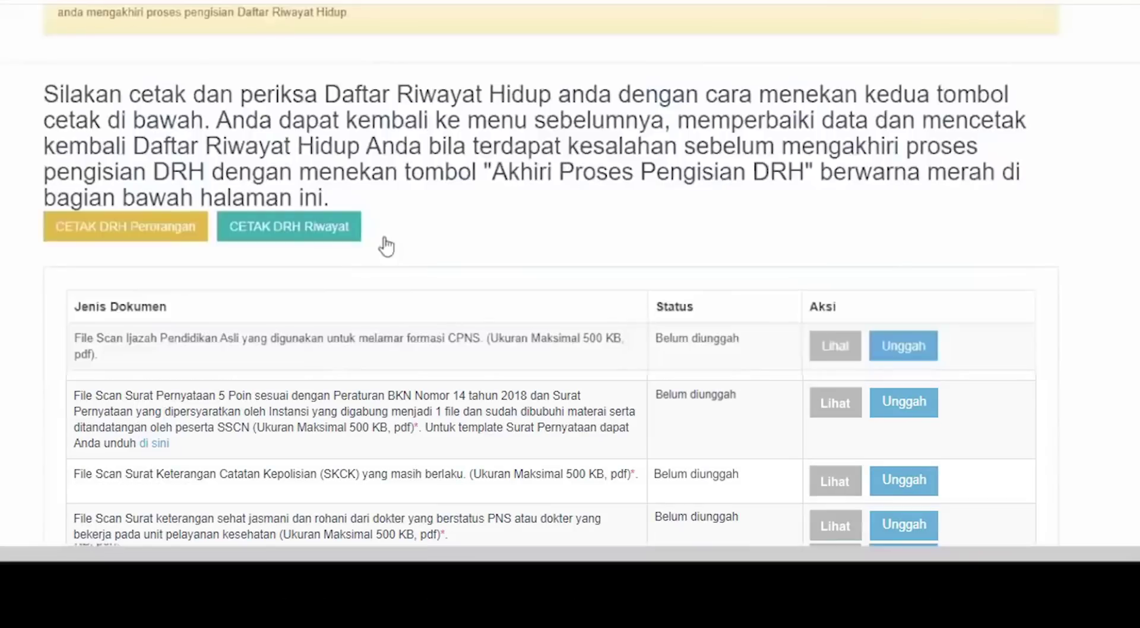
{"action": "left_click", "coordinate": [147, 236]}
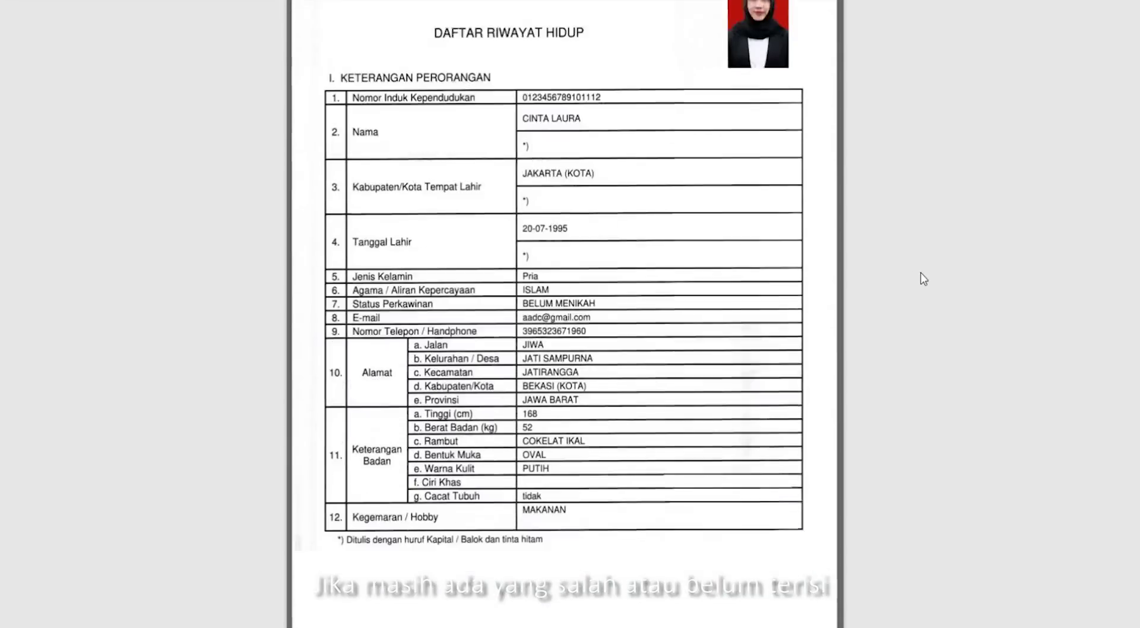
- Scroll through the downloaded DRH PDF to review its contents
{"action": "scroll", "coordinate": [924, 279], "scroll_direction": "down", "scroll_amount": 15}
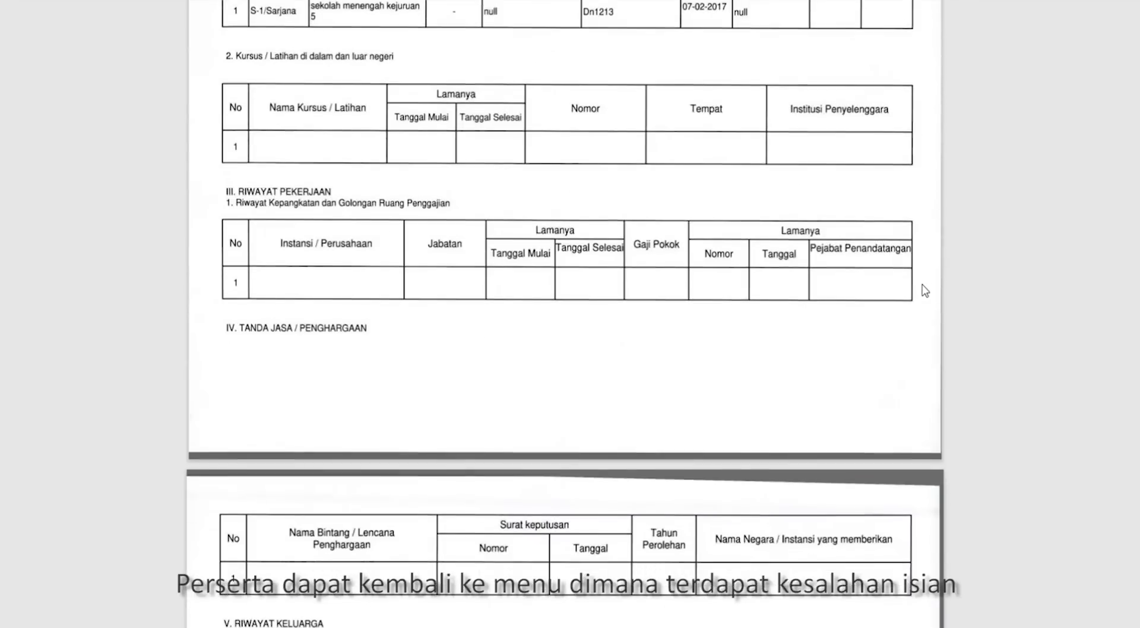
{"action": "scroll", "coordinate": [925, 291], "scroll_direction": "down", "scroll_amount": 20}
{"action": "scroll", "coordinate": [924, 299], "scroll_direction": "down", "scroll_amount": 15}
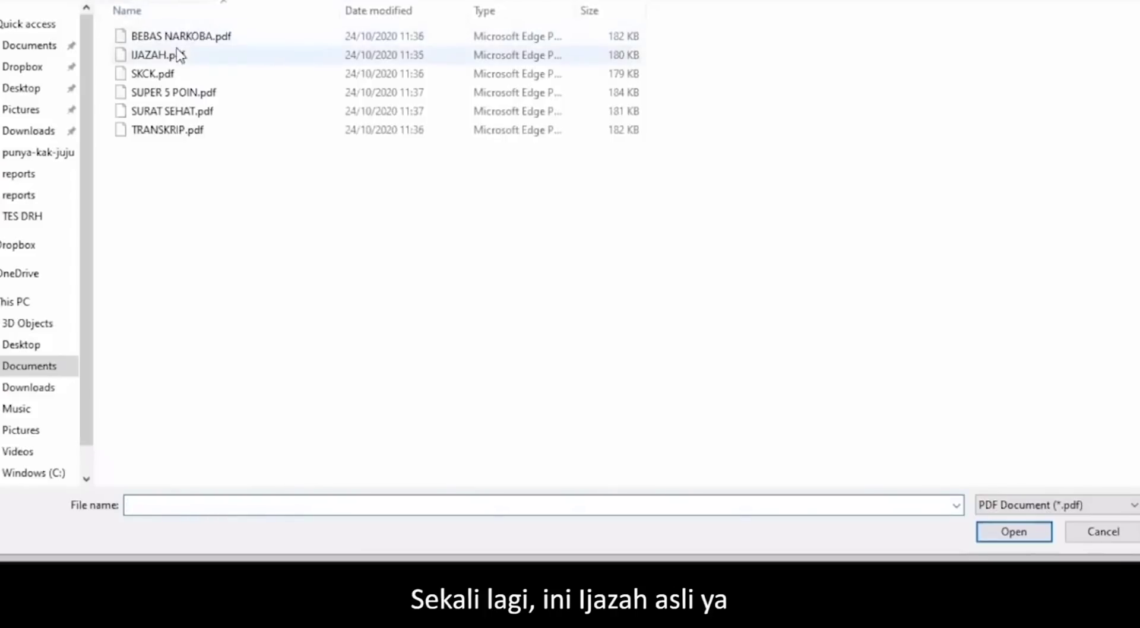
- Upload the IJAZAH, TRANSKRIP, SUPER 5 POIN and SKCK PDF scans
{"action": "left_click", "coordinate": [178, 54]}
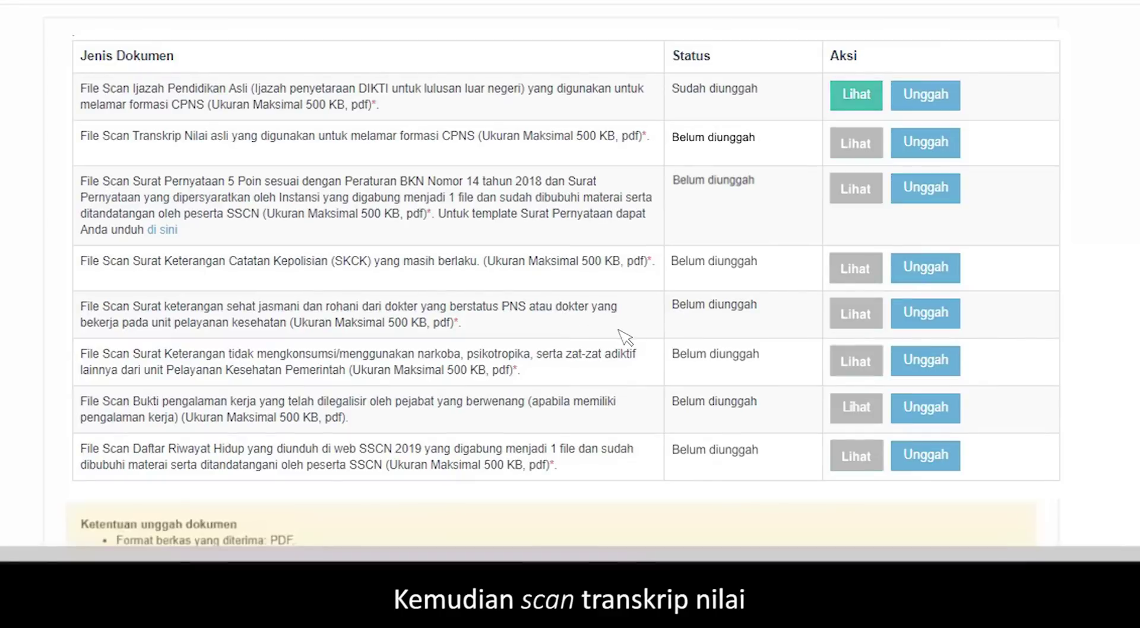
{"action": "left_click", "coordinate": [925, 146]}
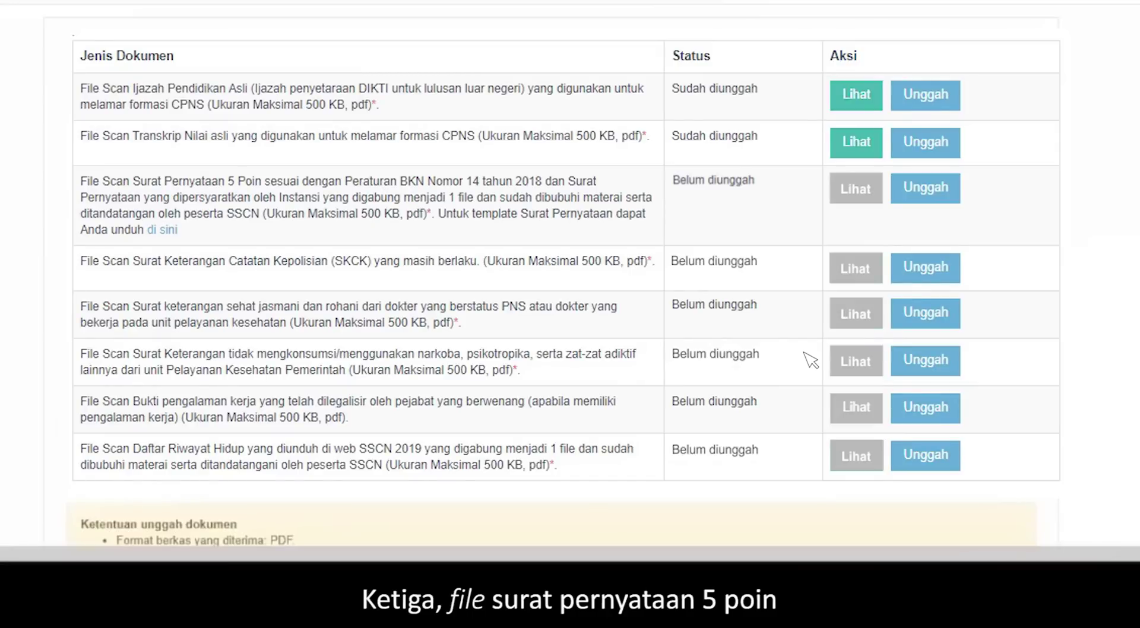
{"action": "left_click", "coordinate": [920, 194]}
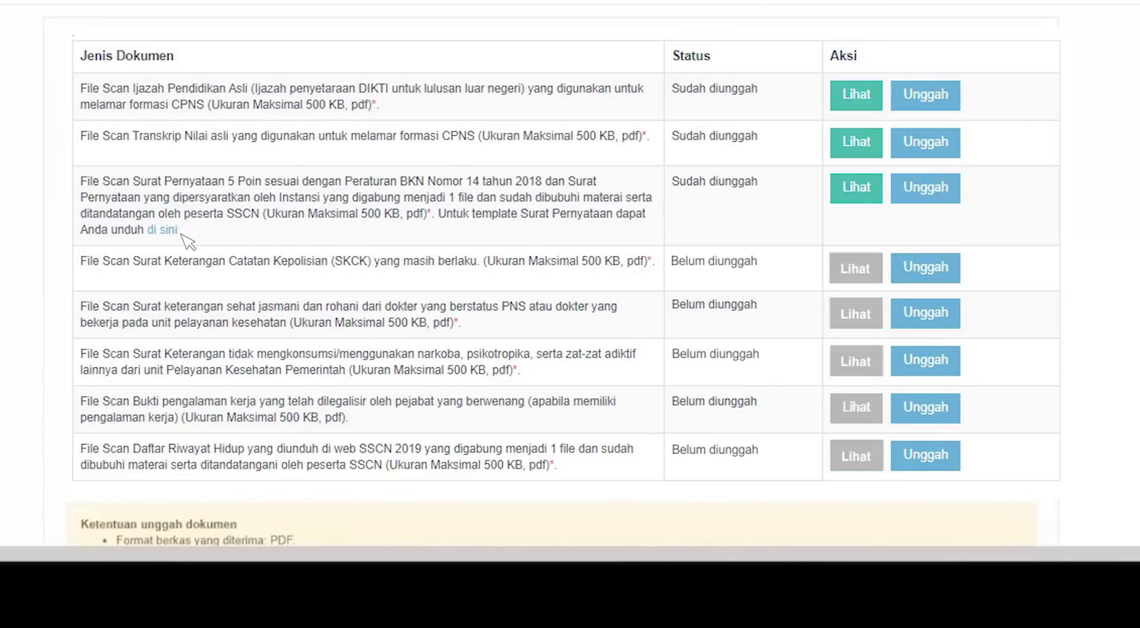
{"action": "left_click", "coordinate": [925, 268]}
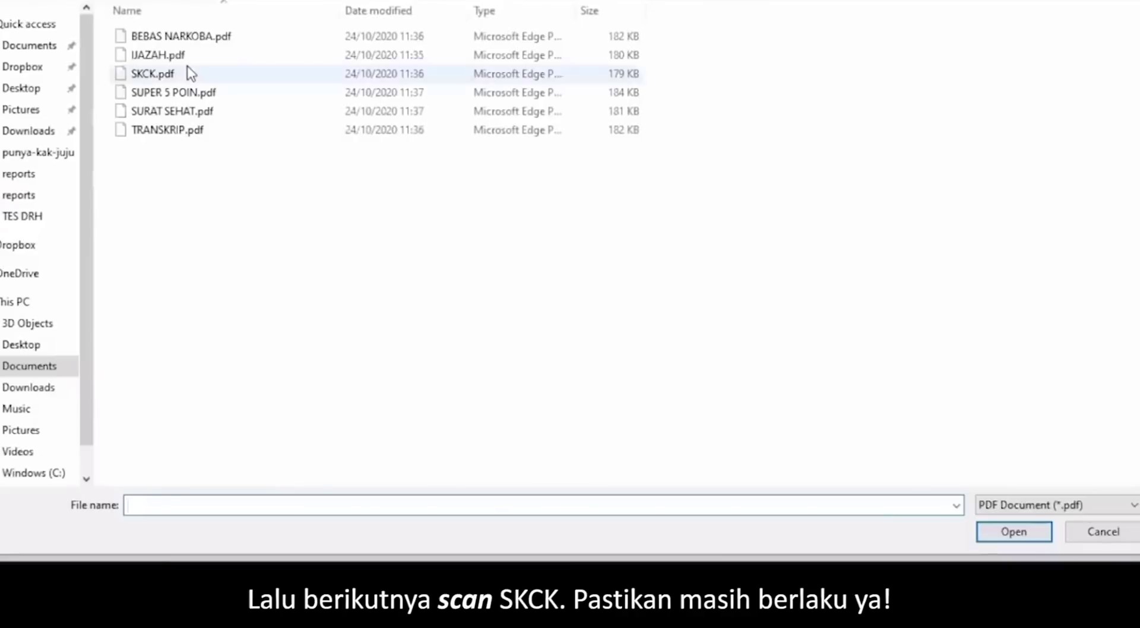
{"action": "left_click", "coordinate": [188, 68]}
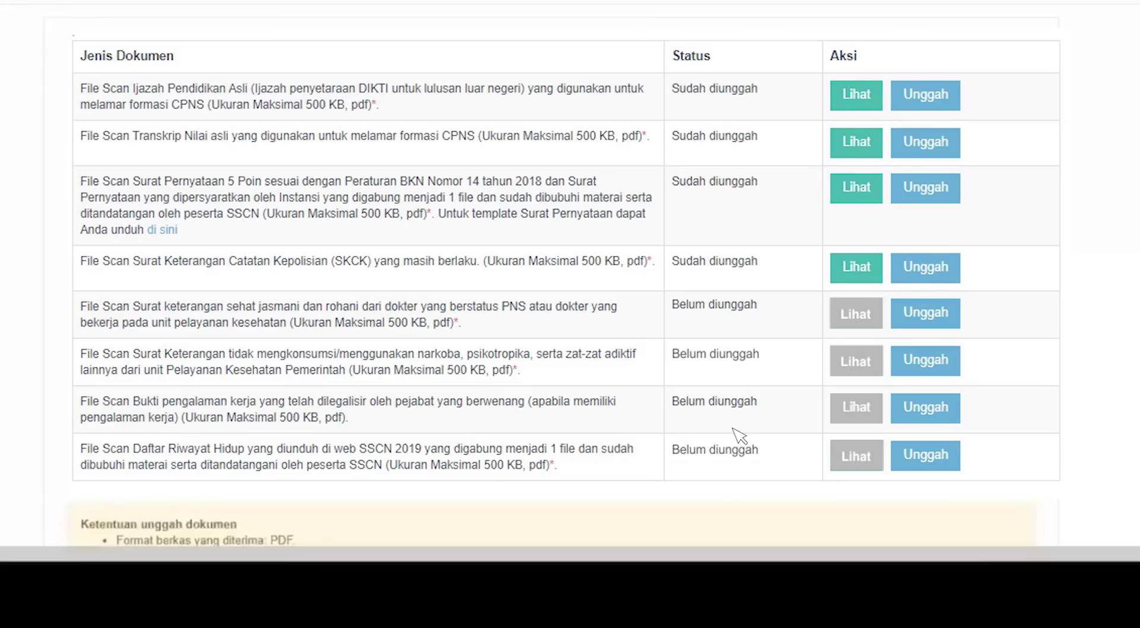
- Upload the SURAT SEHAT, BEBAS NARKOBA and DRH PDF scans
{"action": "left_click", "coordinate": [925, 320]}
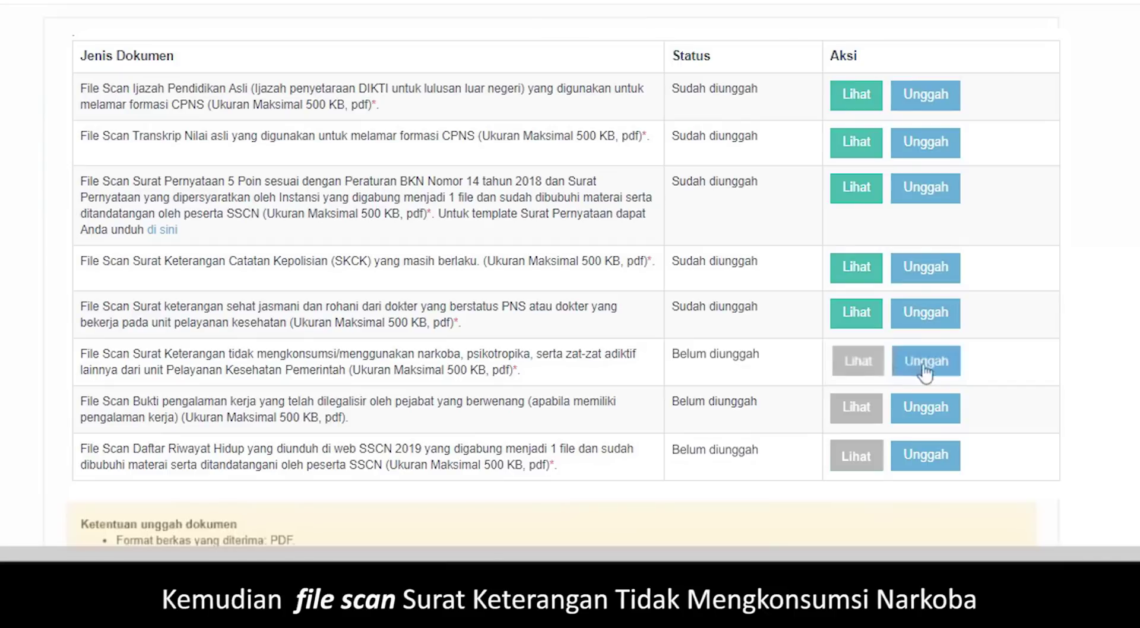
{"action": "left_click", "coordinate": [924, 362]}
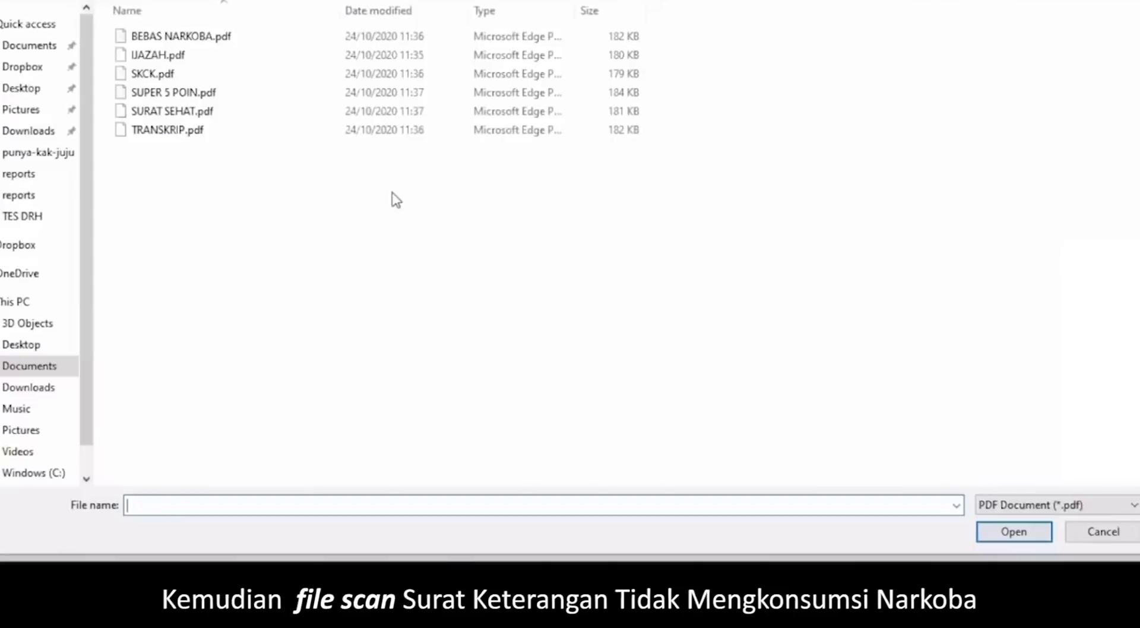
{"action": "left_click", "coordinate": [172, 37]}
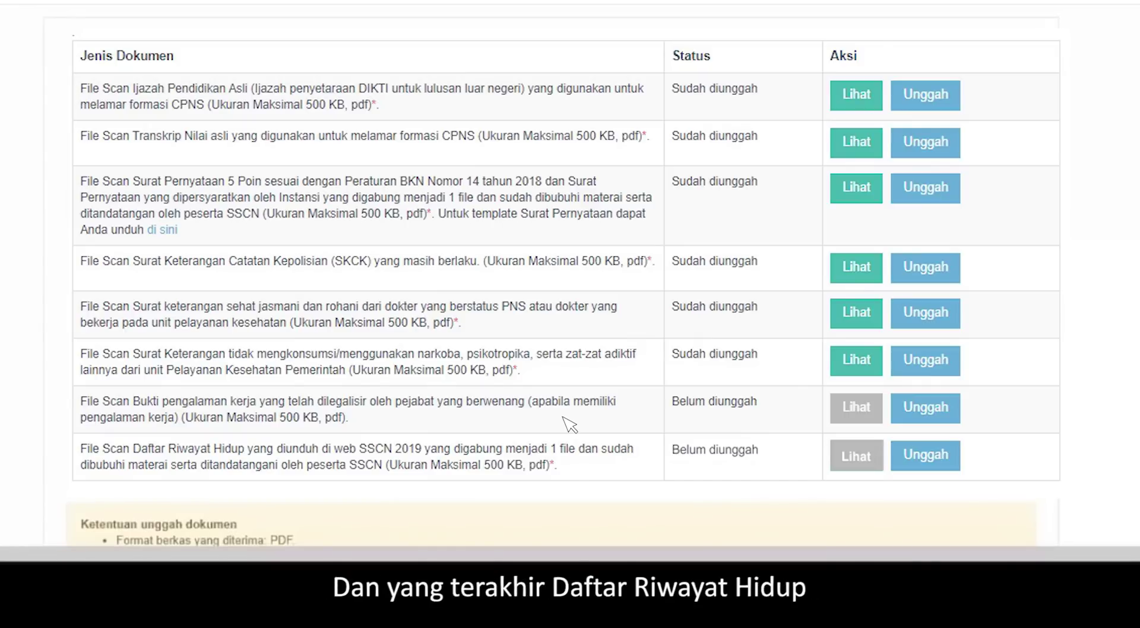
{"action": "left_click", "coordinate": [925, 468]}
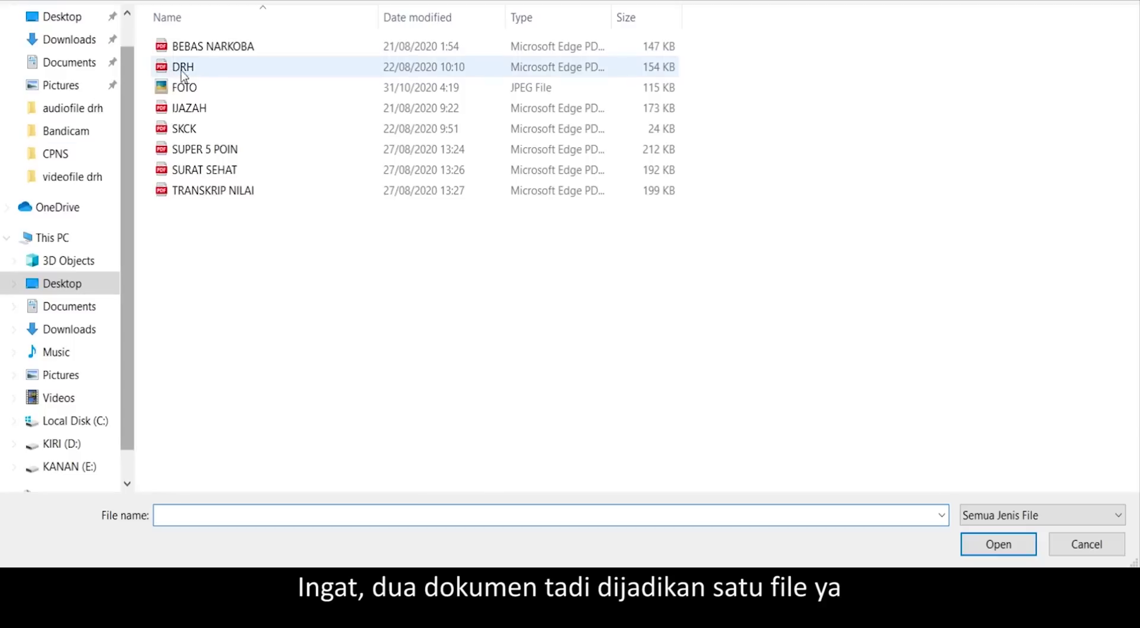
{"action": "left_click", "coordinate": [184, 70]}
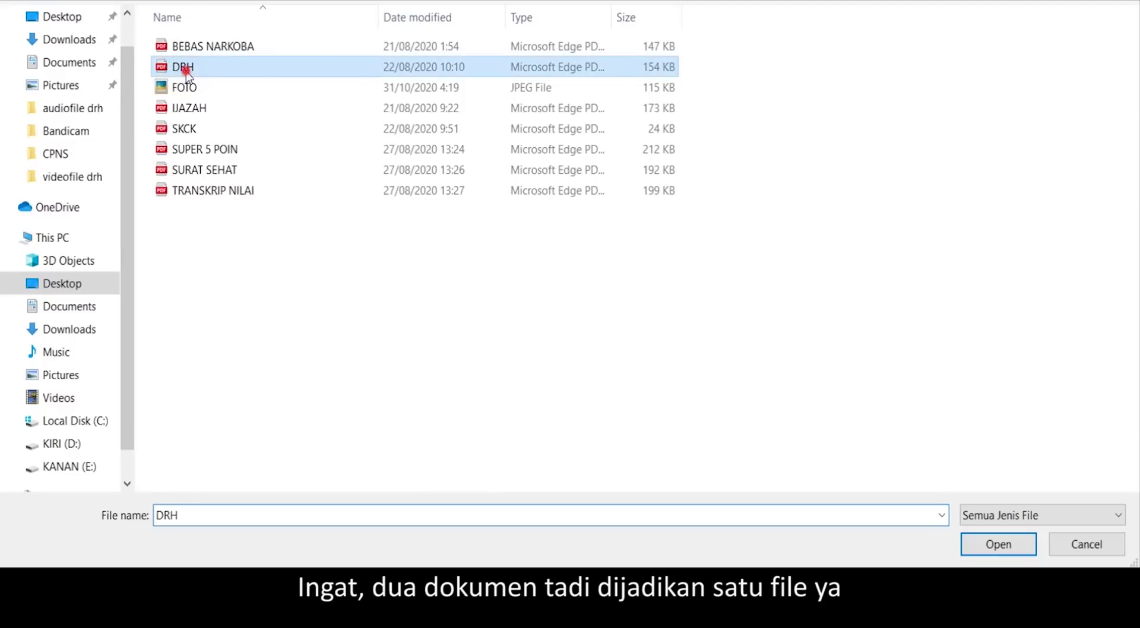
{"action": "double_click", "coordinate": [184, 70]}
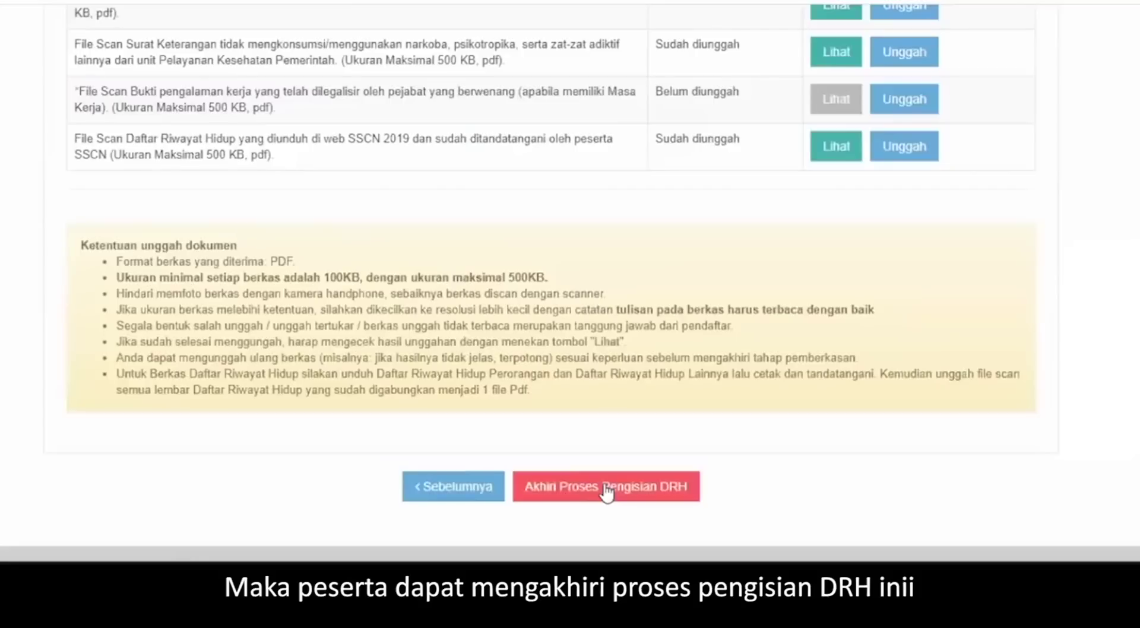
- End the DRH filling process, confirm Ya in the Peringatan warning, and review the submitted confirmation
{"action": "left_click", "coordinate": [605, 488]}
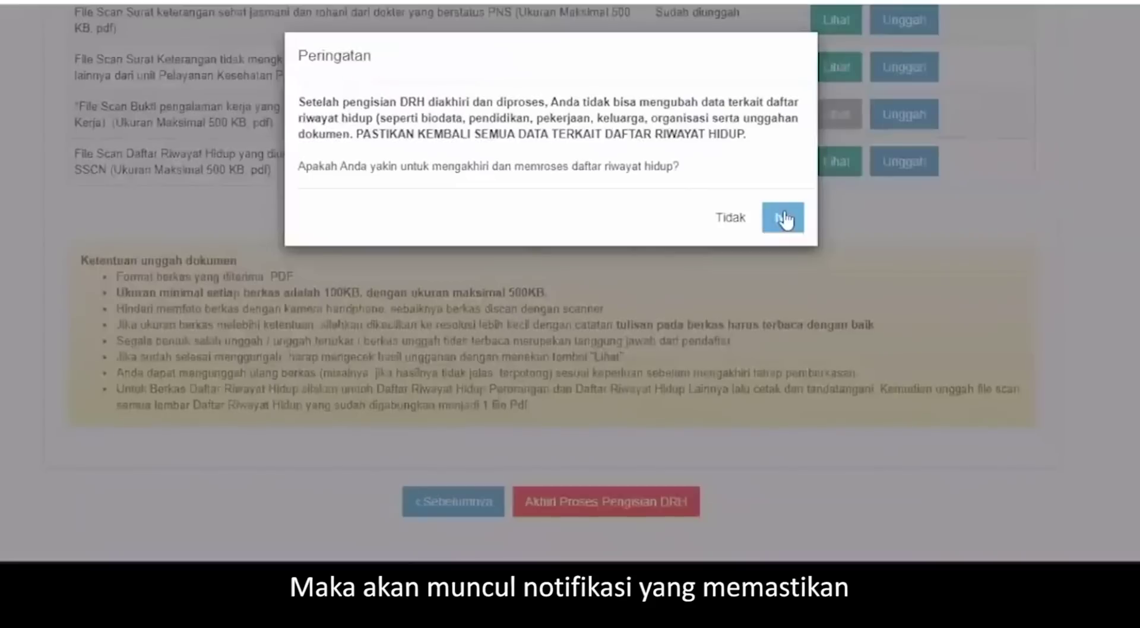
{"action": "left_click", "coordinate": [784, 219]}
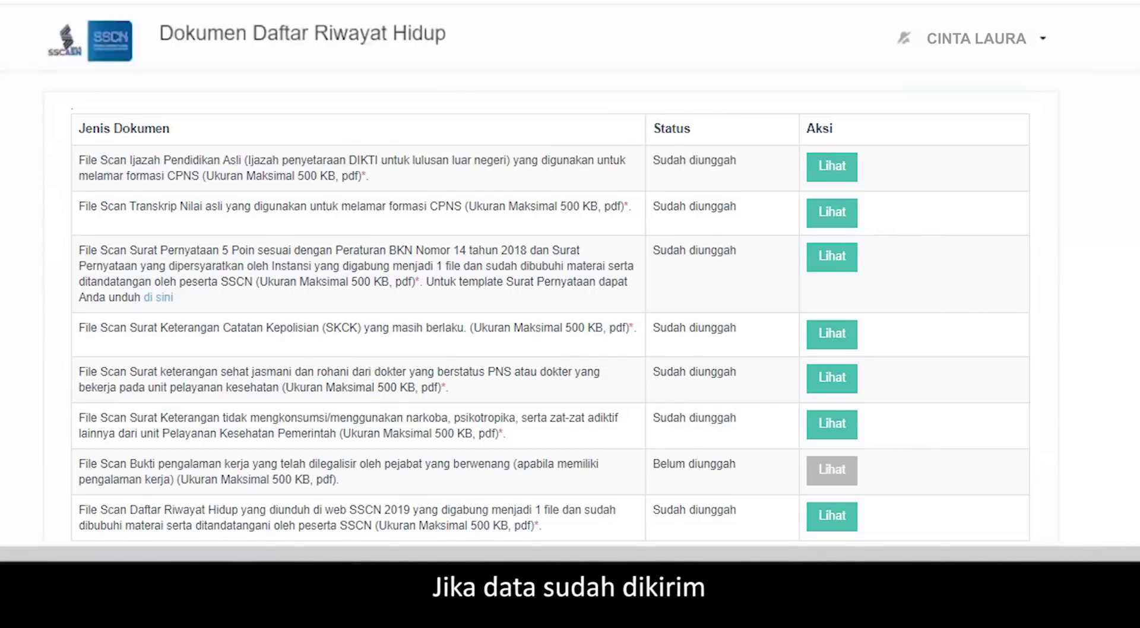
{"action": "scroll", "coordinate": [570, 297], "scroll_direction": "down", "scroll_amount": 4}
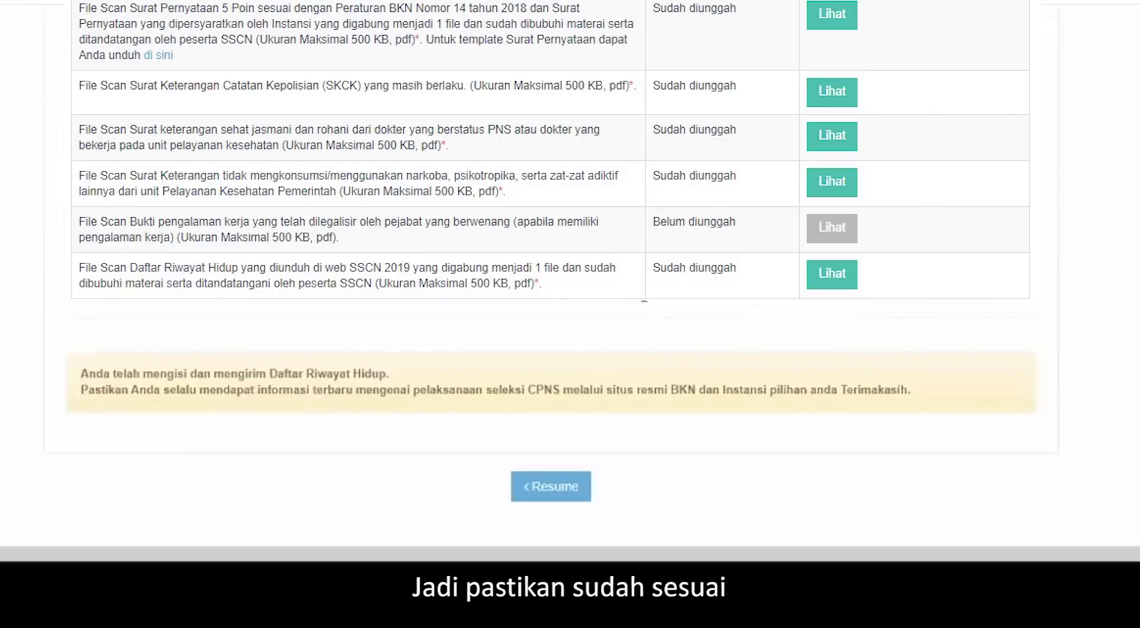